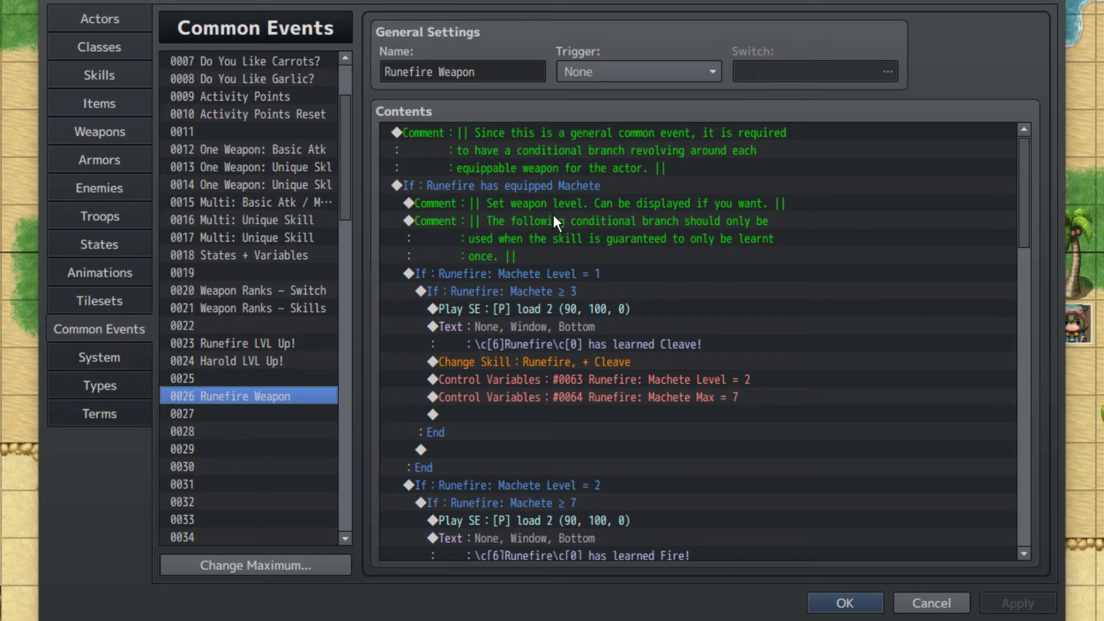
# In 0026 Runefire Weapon, select the Machete Max and then the Machete Level variable commands
pyautogui.click(553, 398)
pyautogui.click(569, 379)
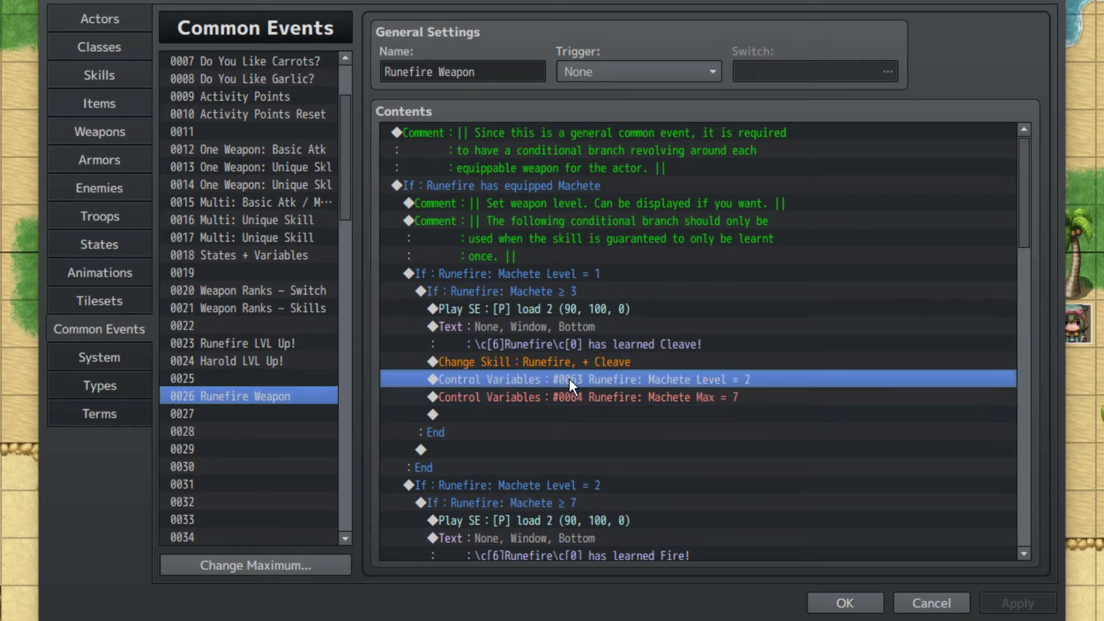
pyautogui.click(570, 408)
pyautogui.doubleClick(571, 405)
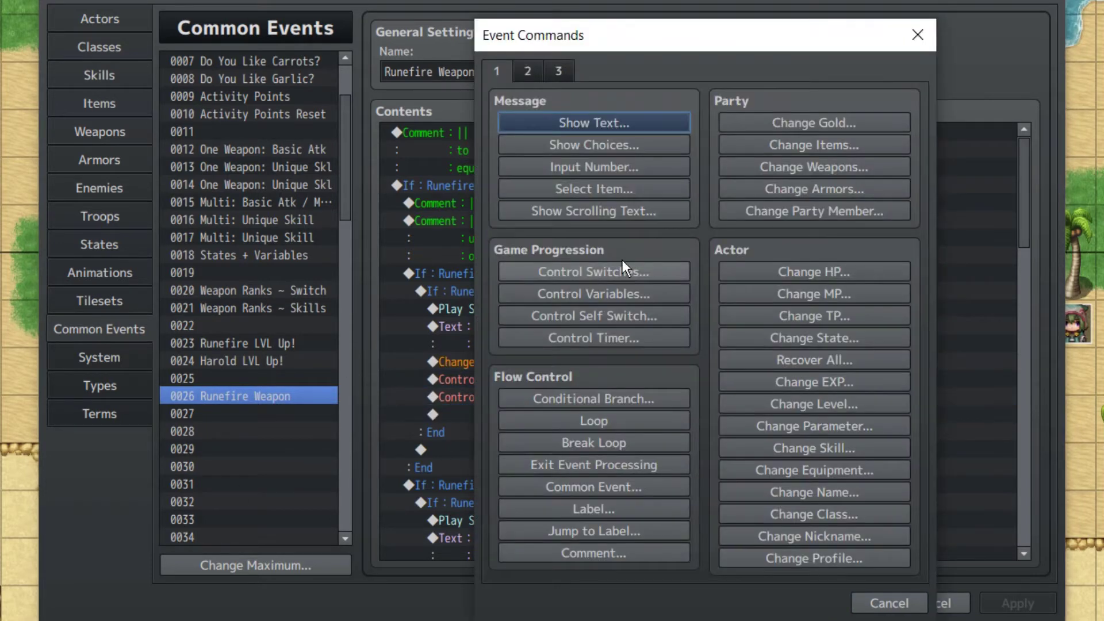
pyautogui.click(614, 293)
pyautogui.click(724, 200)
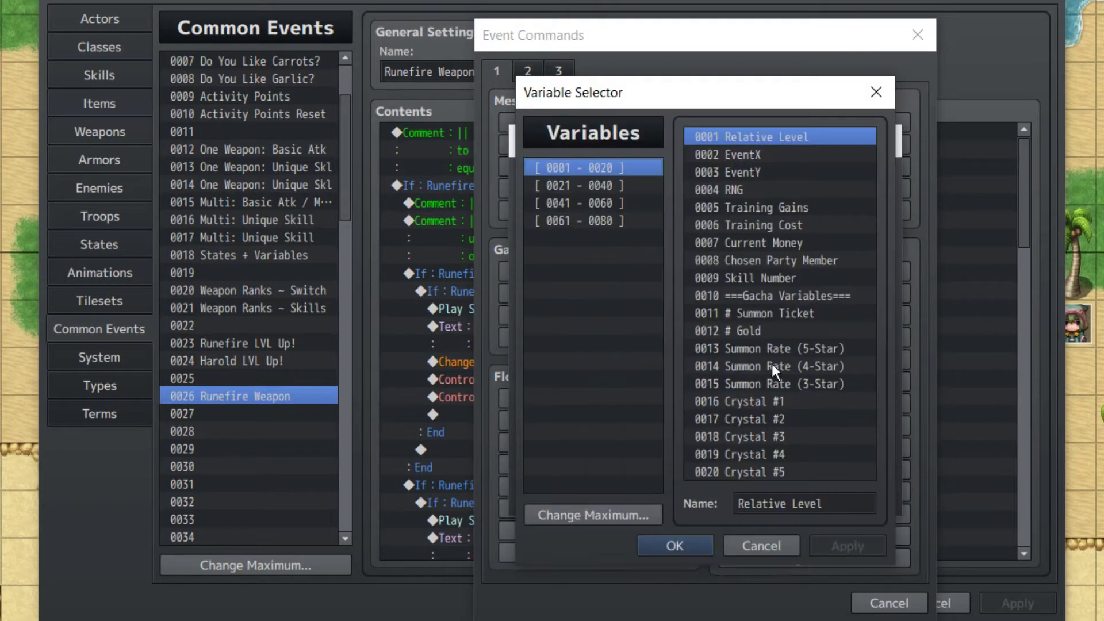
pyautogui.click(590, 201)
pyautogui.click(590, 219)
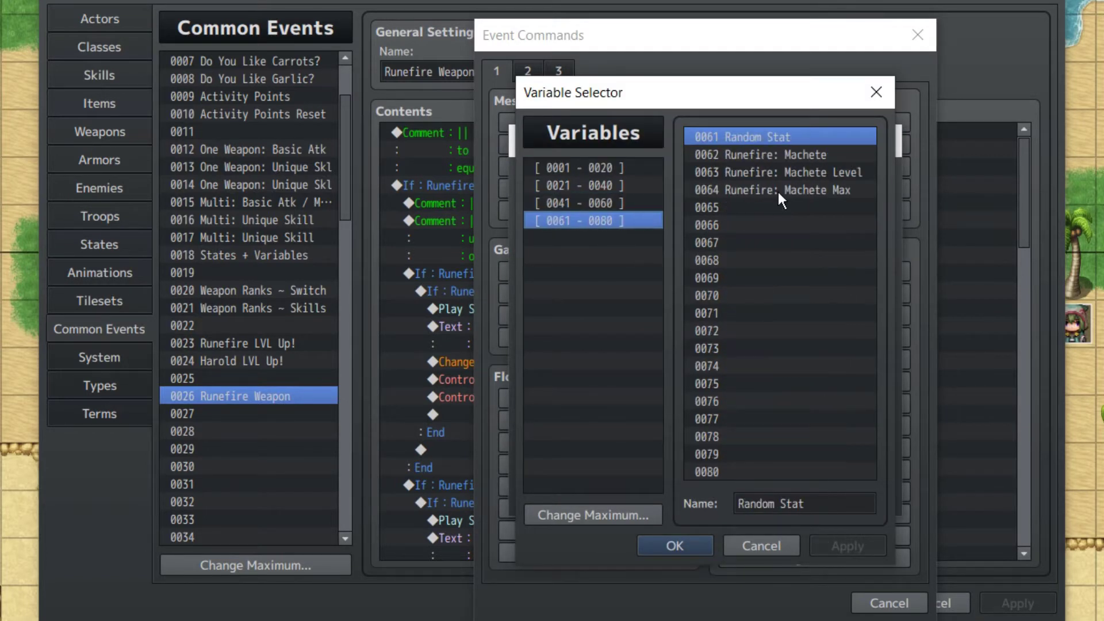
pyautogui.click(779, 160)
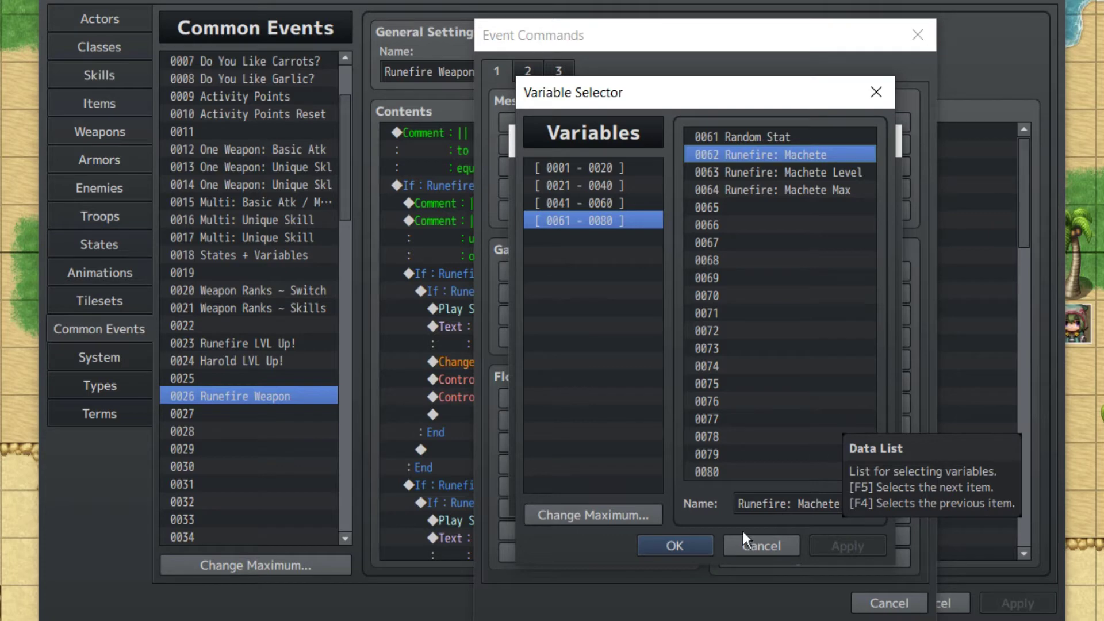
pyautogui.click(761, 545)
pyautogui.press('Escape')
pyautogui.press('Up')
pyautogui.press('Up')
pyautogui.press('Up')
pyautogui.press('Up')
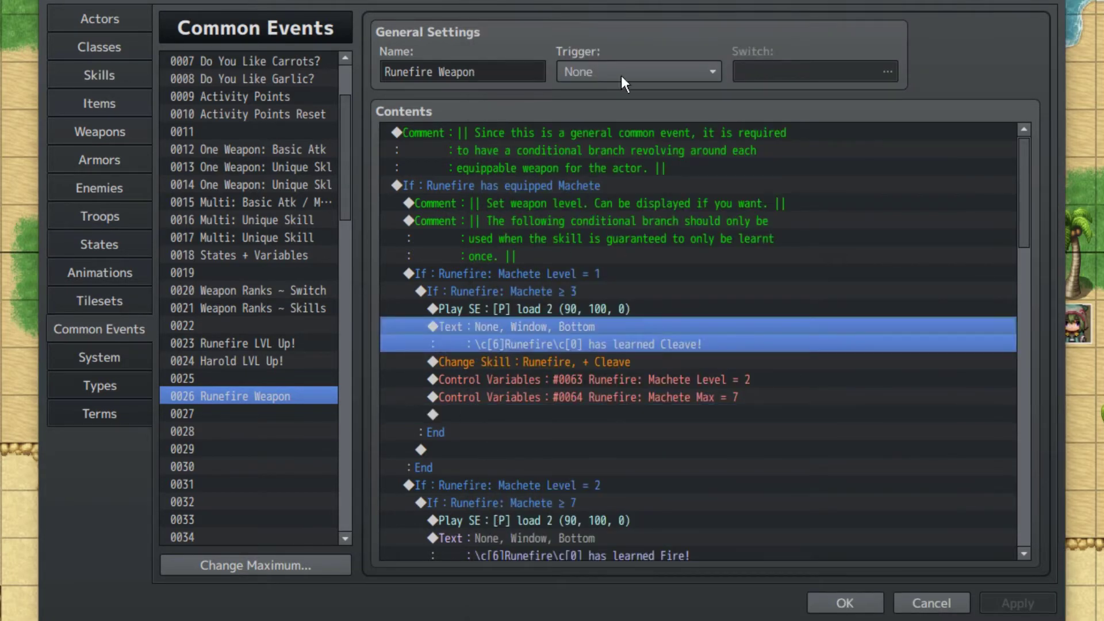
pyautogui.click(494, 413)
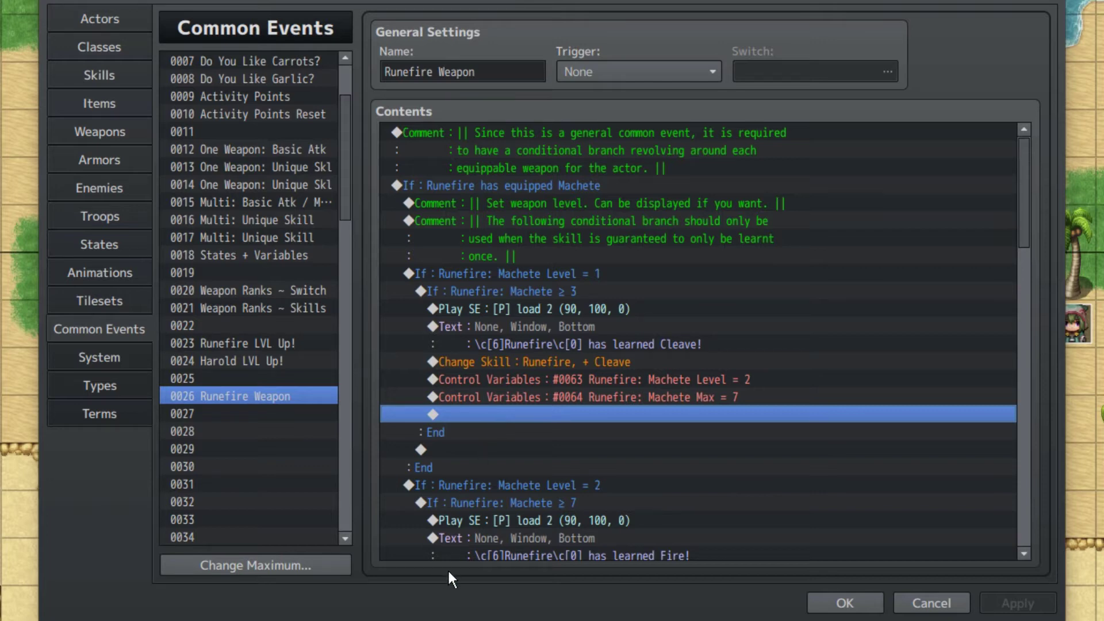
pyautogui.click(435, 450)
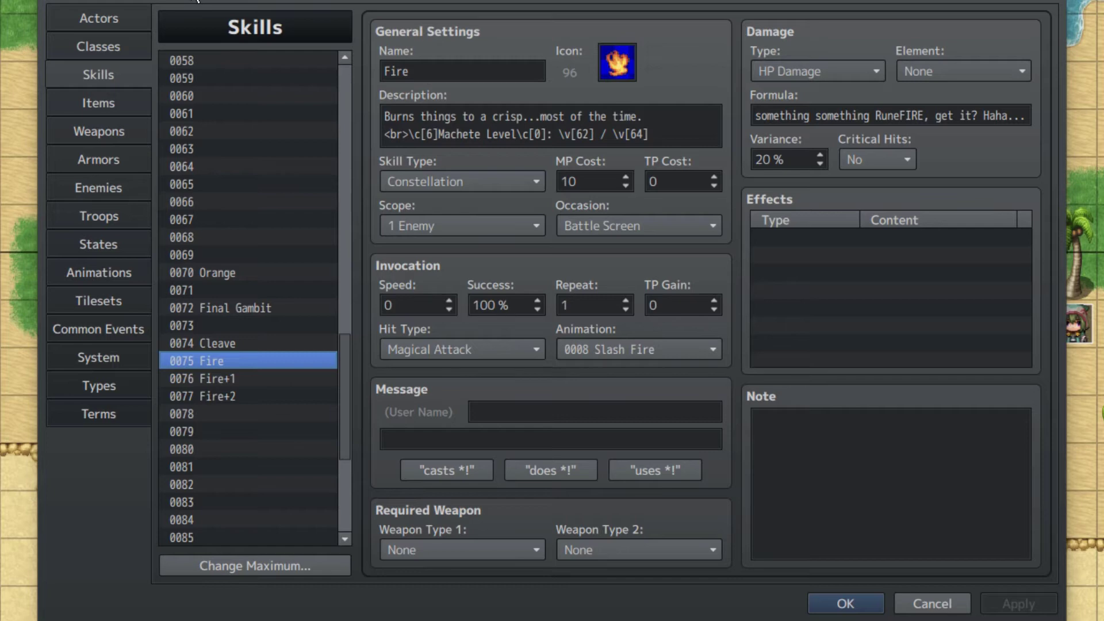
# Compare skills 0073 to 0077 (Cleave, Fire, Fire+1, Fire+2), ending on Fire+2
pyautogui.click(224, 328)
pyautogui.click(211, 346)
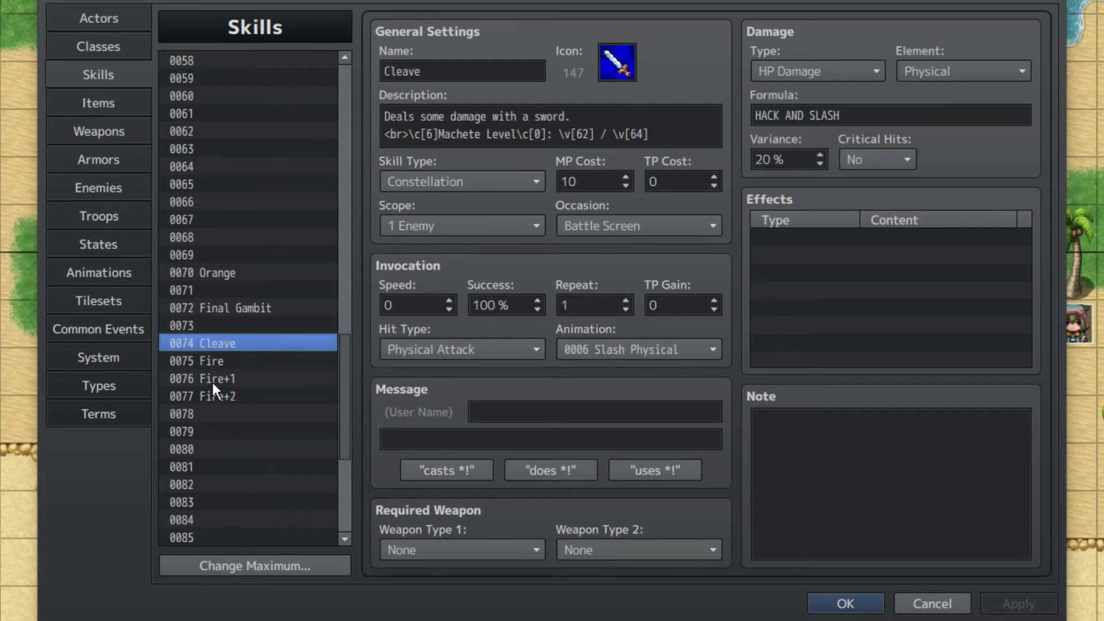
pyautogui.click(228, 361)
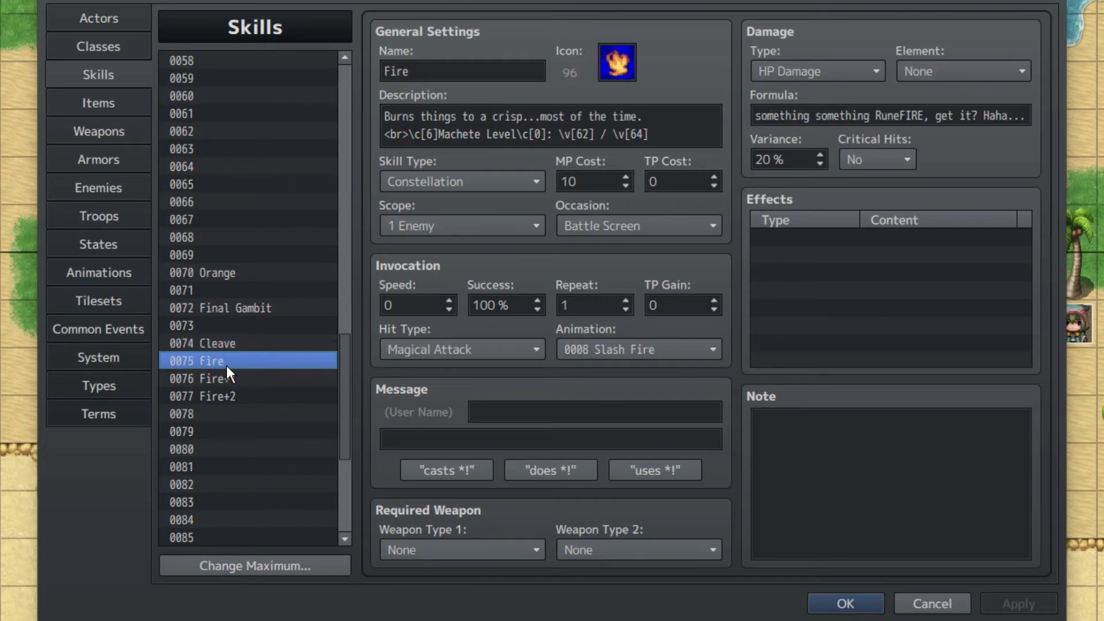
pyautogui.click(229, 379)
pyautogui.click(231, 394)
pyautogui.click(232, 380)
pyautogui.click(242, 363)
pyautogui.click(216, 375)
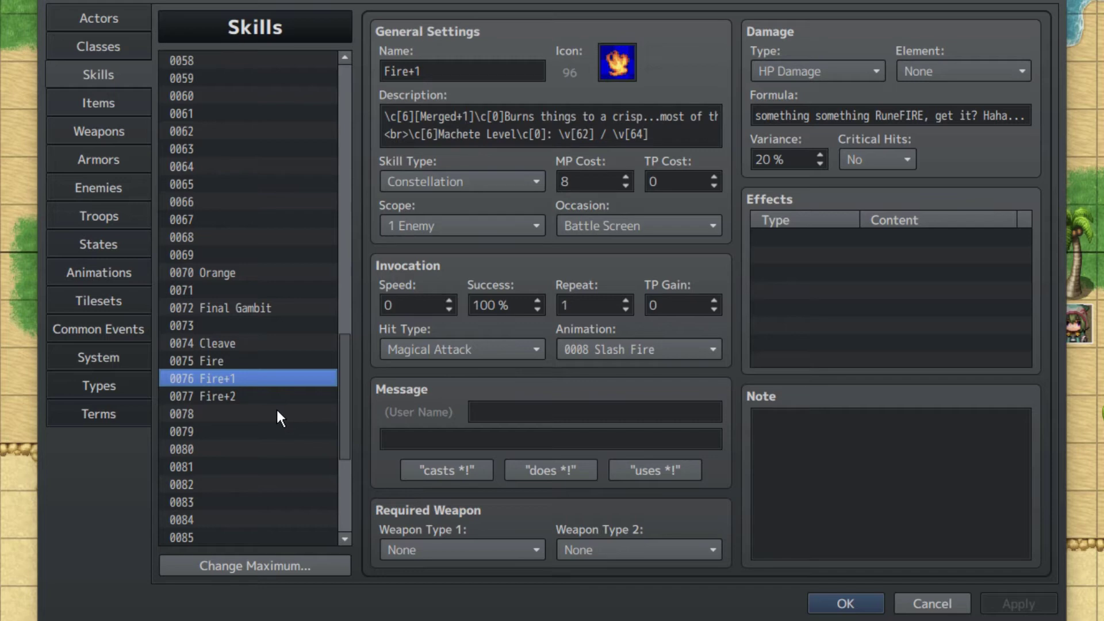
pyautogui.click(230, 362)
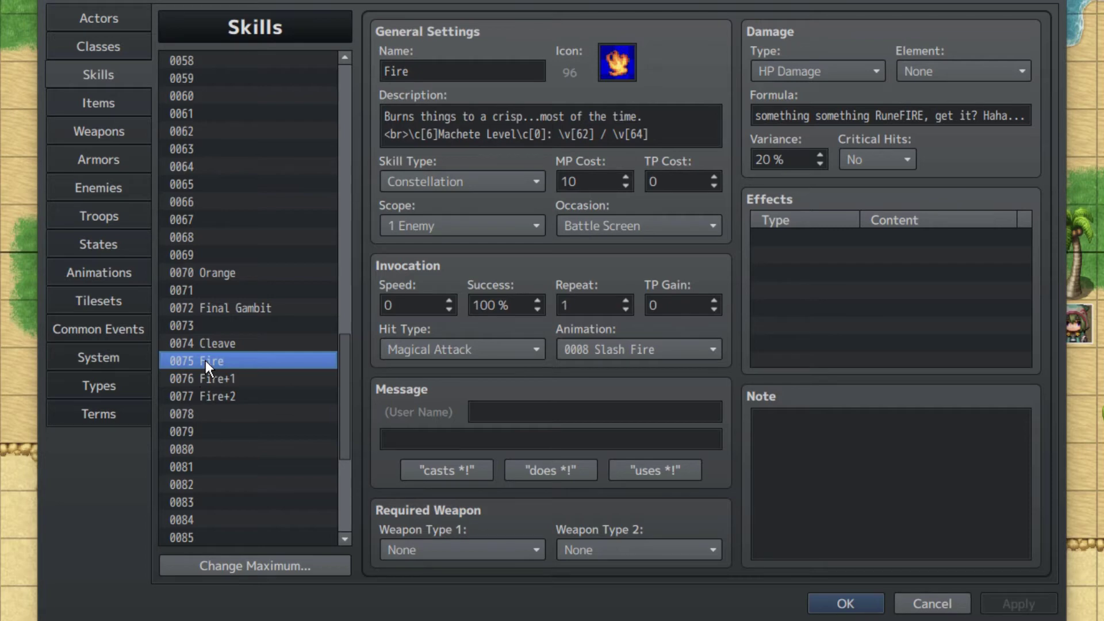
pyautogui.click(238, 398)
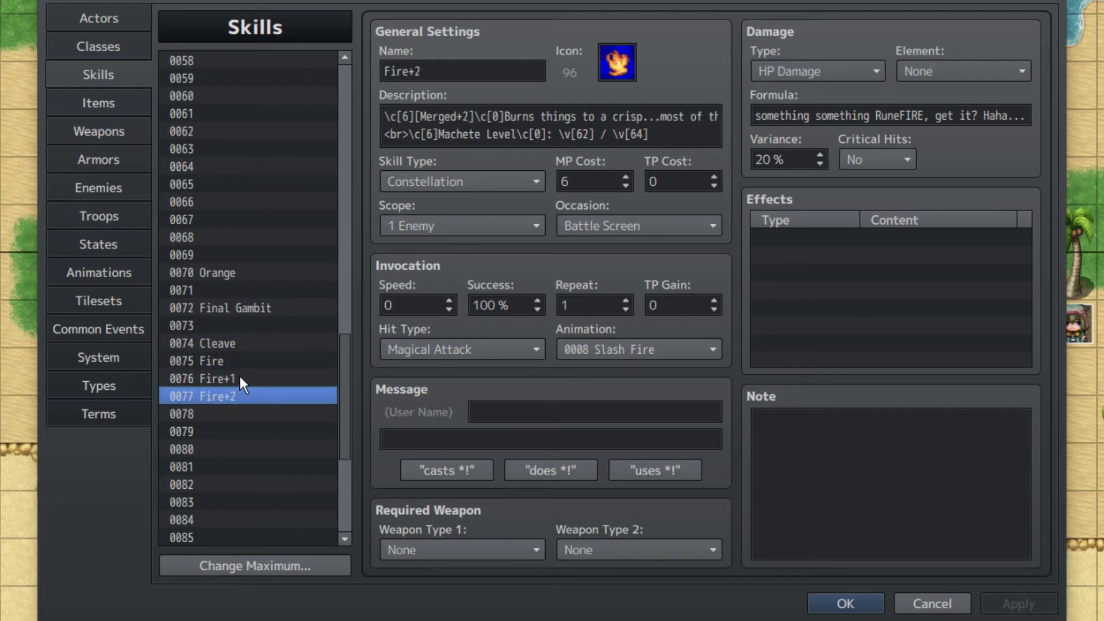
# Step back through Fire+1, Fire and Cleave, then recheck Fire, Fire+1 and Fire+2 settings
pyautogui.click(240, 379)
pyautogui.click(244, 360)
pyautogui.click(252, 343)
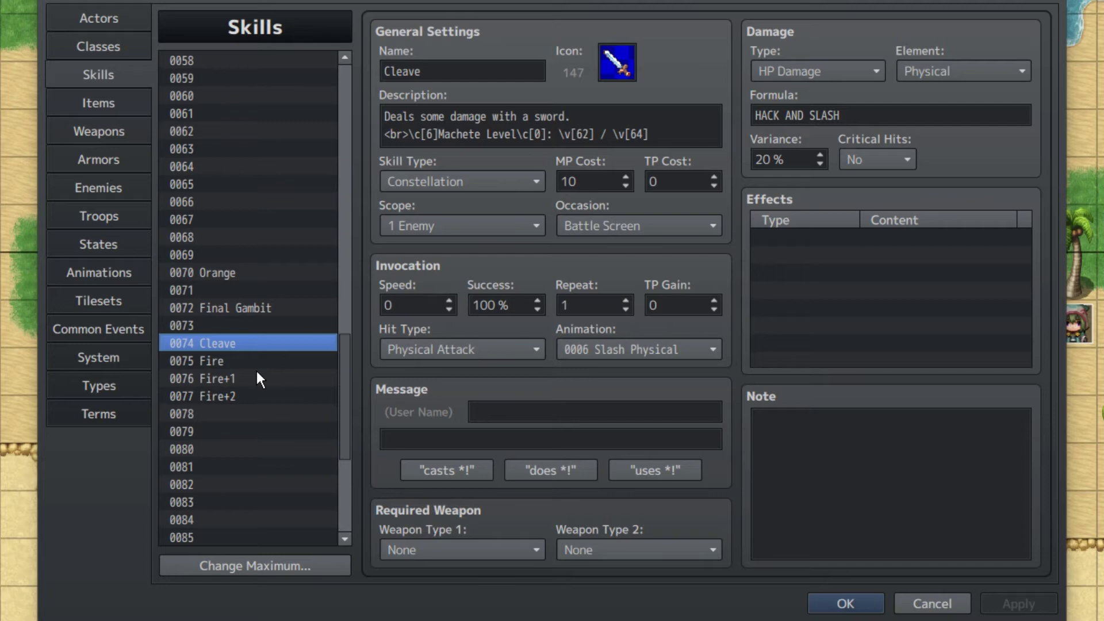
pyautogui.click(244, 362)
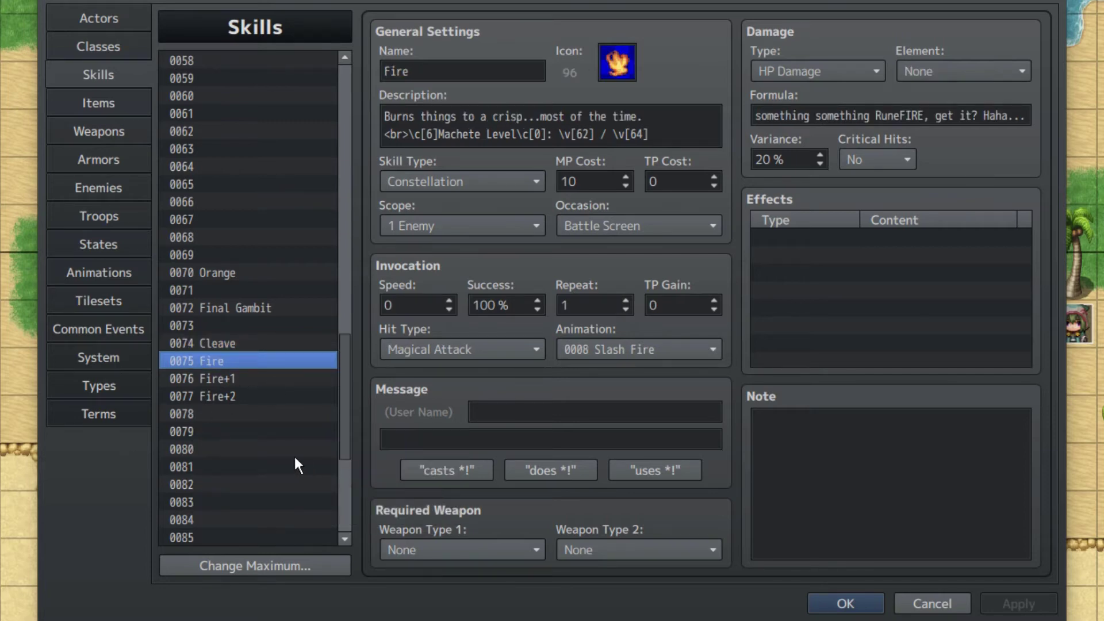
pyautogui.click(265, 377)
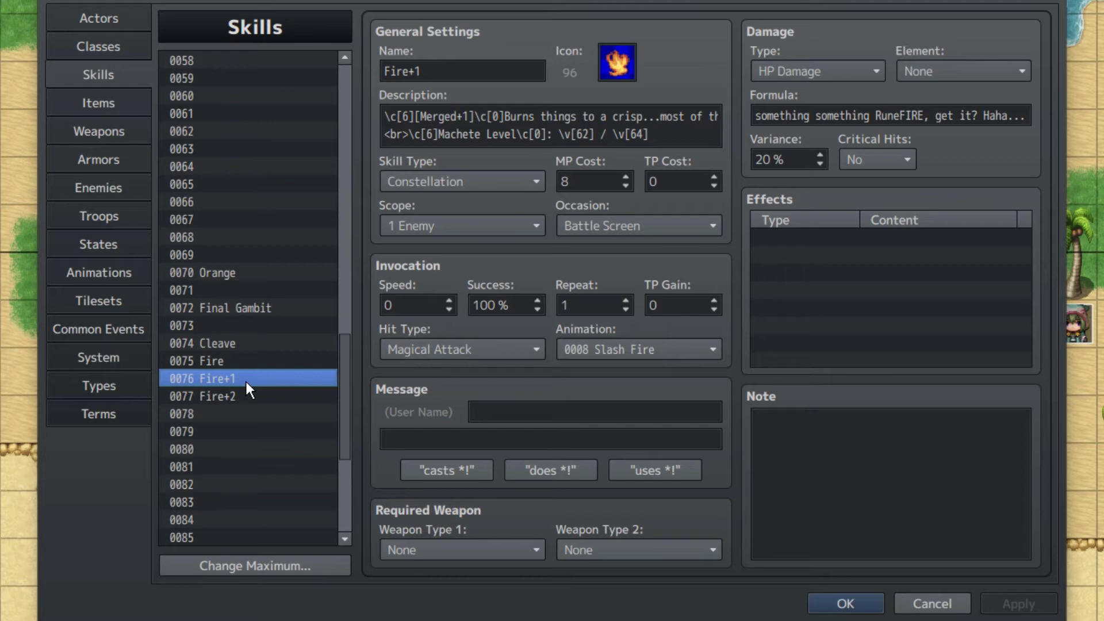
pyautogui.click(228, 397)
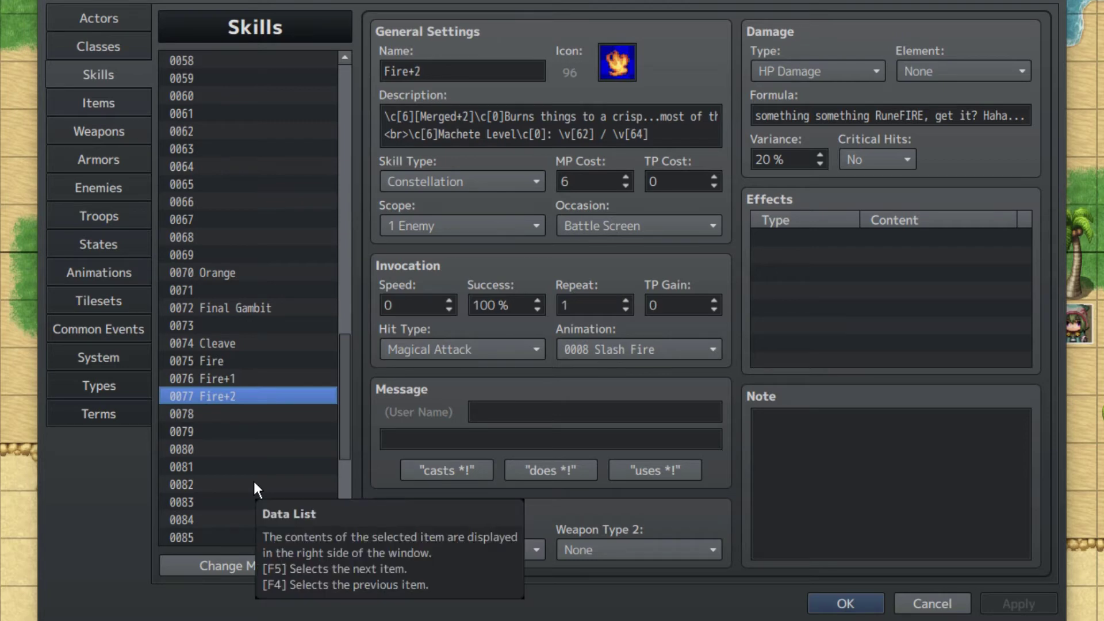
pyautogui.click(303, 380)
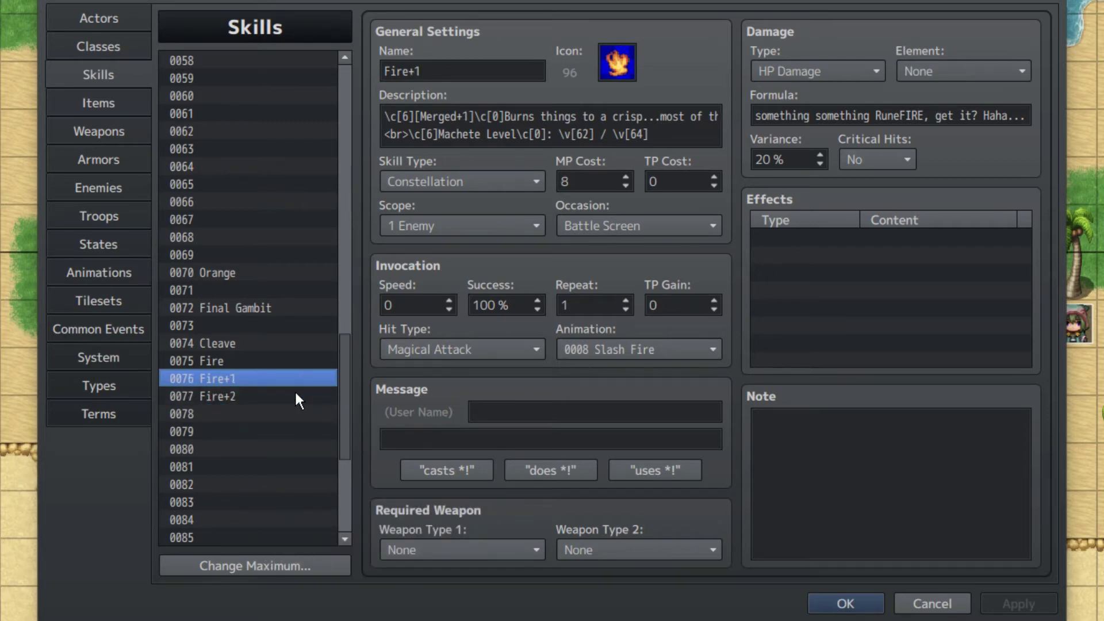
pyautogui.click(297, 393)
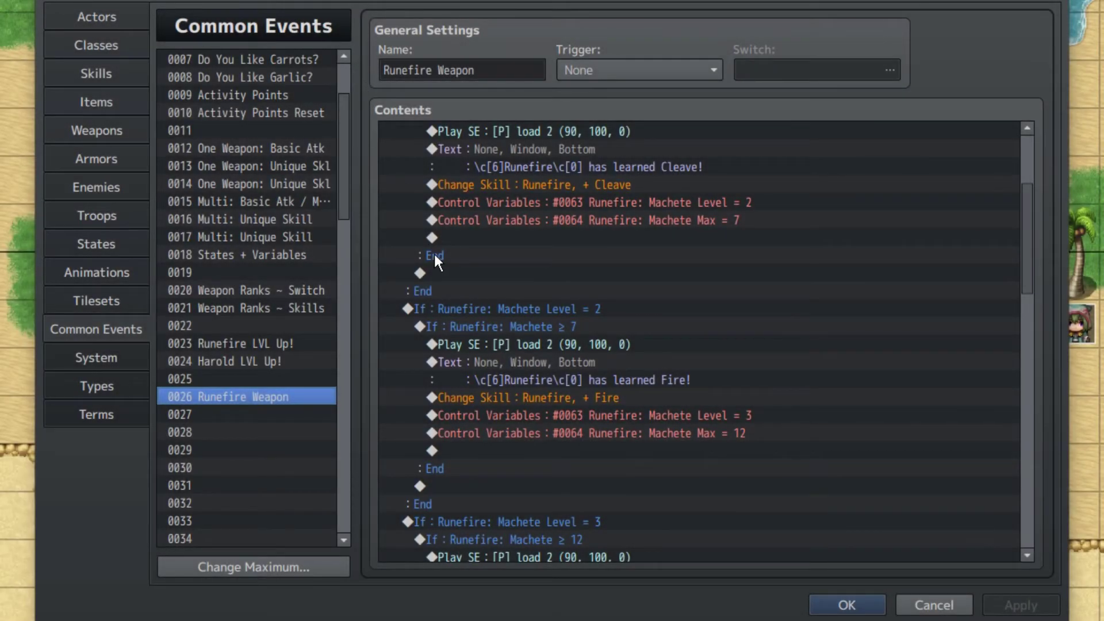
pyautogui.scroll(4, 434, 252)
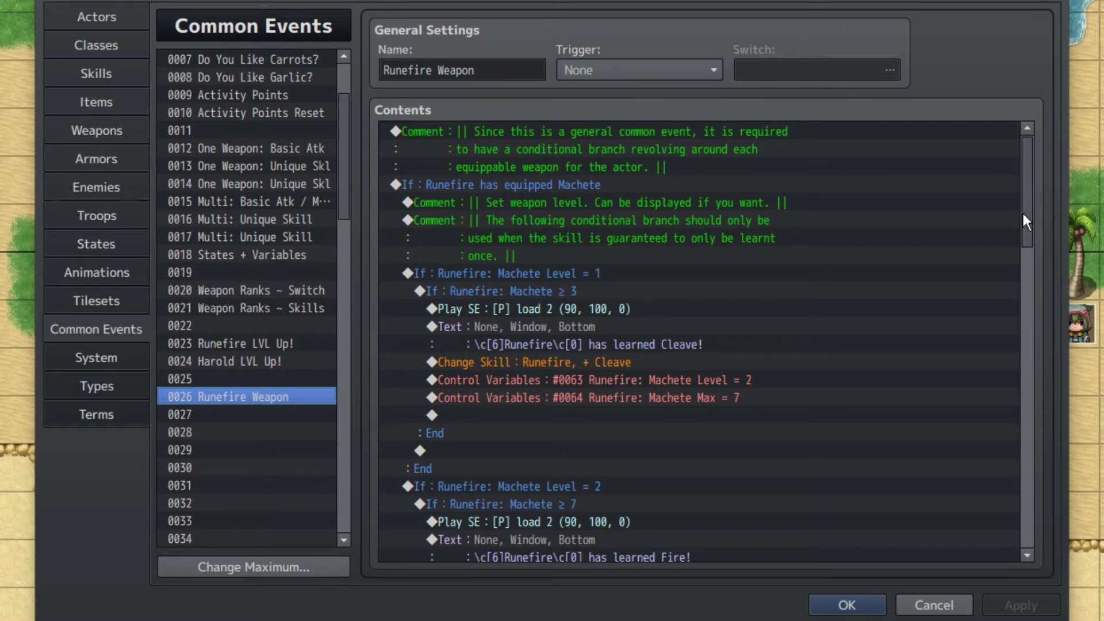
pyautogui.moveTo(1023, 212); pyautogui.dragTo(1039, 509)
pyautogui.scroll(2, 776, 403)
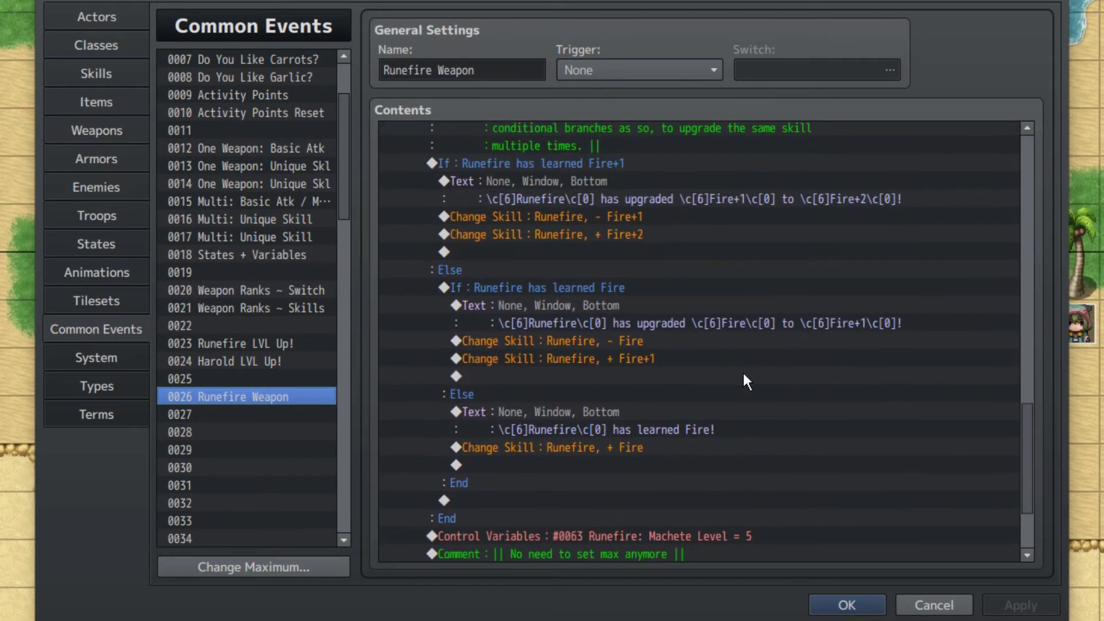
pyautogui.scroll(2, 584, 293)
pyautogui.click(580, 151)
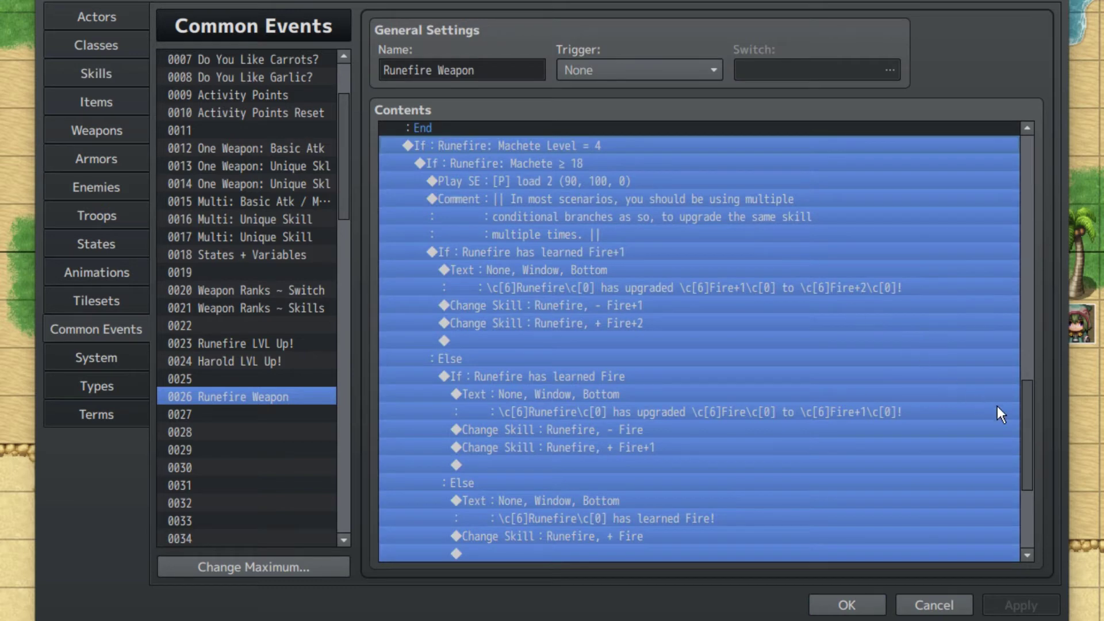
pyautogui.moveTo(1038, 410); pyautogui.dragTo(1071, 140)
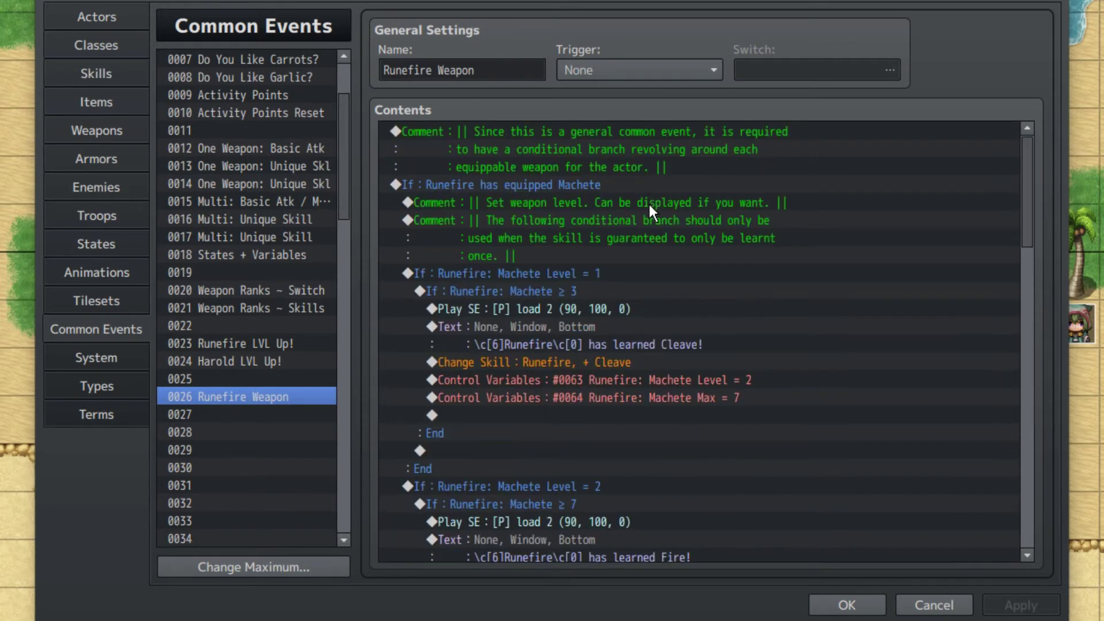
pyautogui.click(545, 279)
pyautogui.click(548, 287)
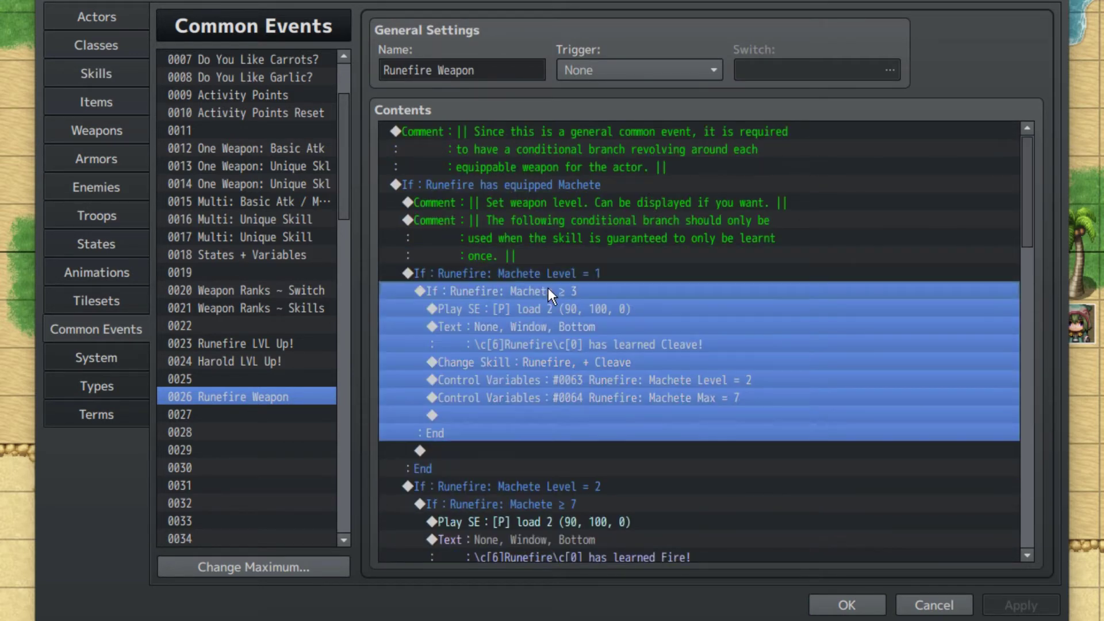
pyautogui.click(613, 268)
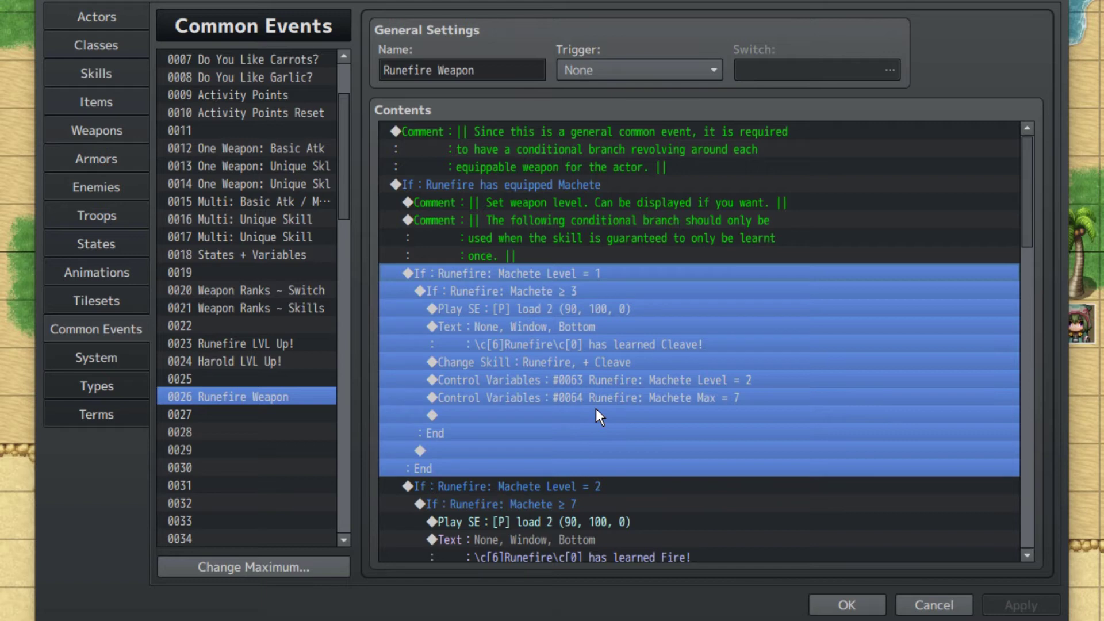
pyautogui.click(595, 180)
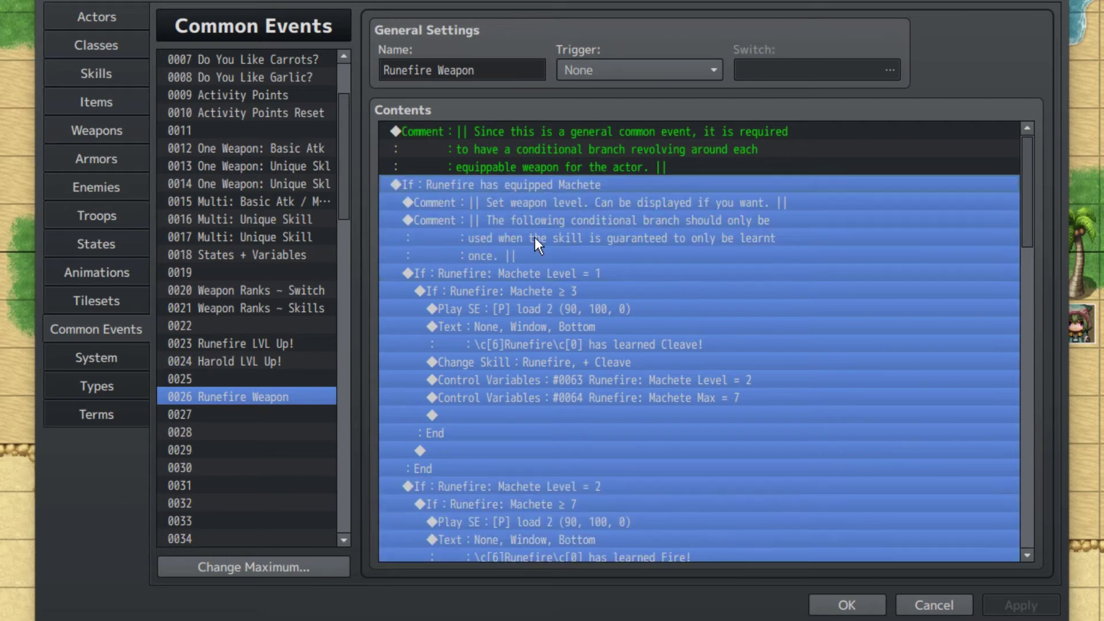
pyautogui.click(548, 195)
pyautogui.click(563, 180)
pyautogui.click(568, 203)
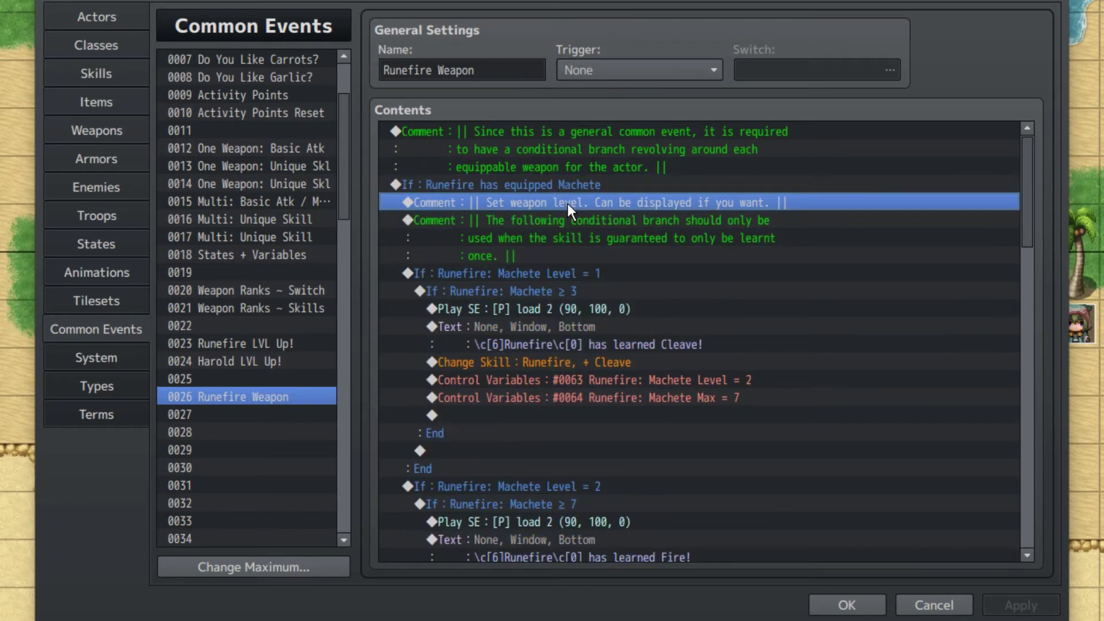
pyautogui.click(580, 185)
pyautogui.click(549, 258)
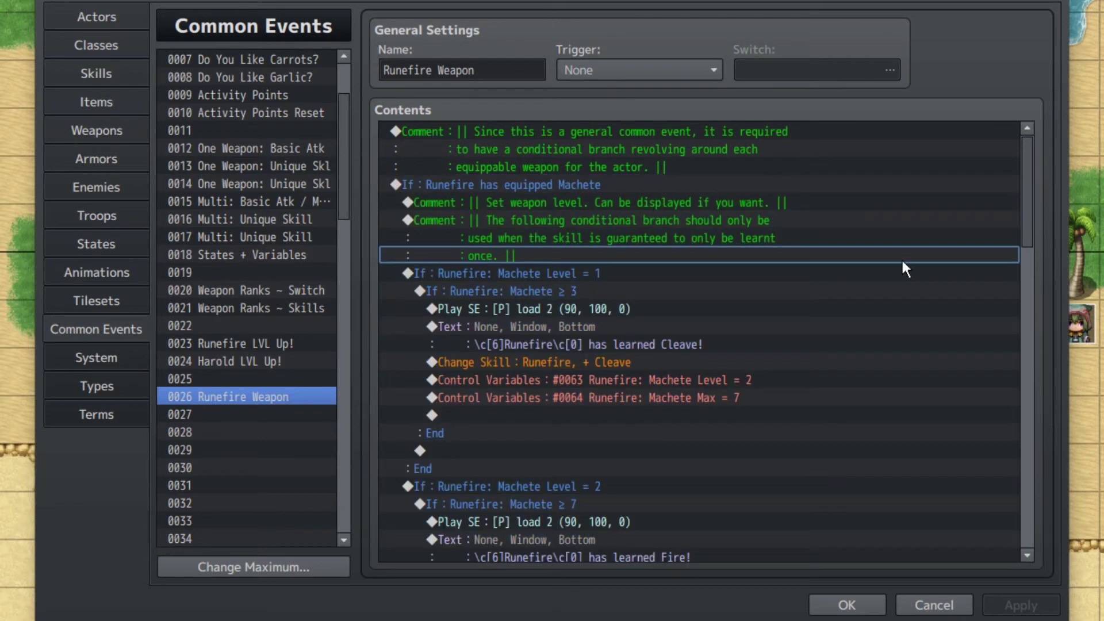
pyautogui.moveTo(1027, 231); pyautogui.dragTo(1055, 353)
pyautogui.moveTo(1053, 149); pyautogui.dragTo(1033, 142)
pyautogui.click(548, 185)
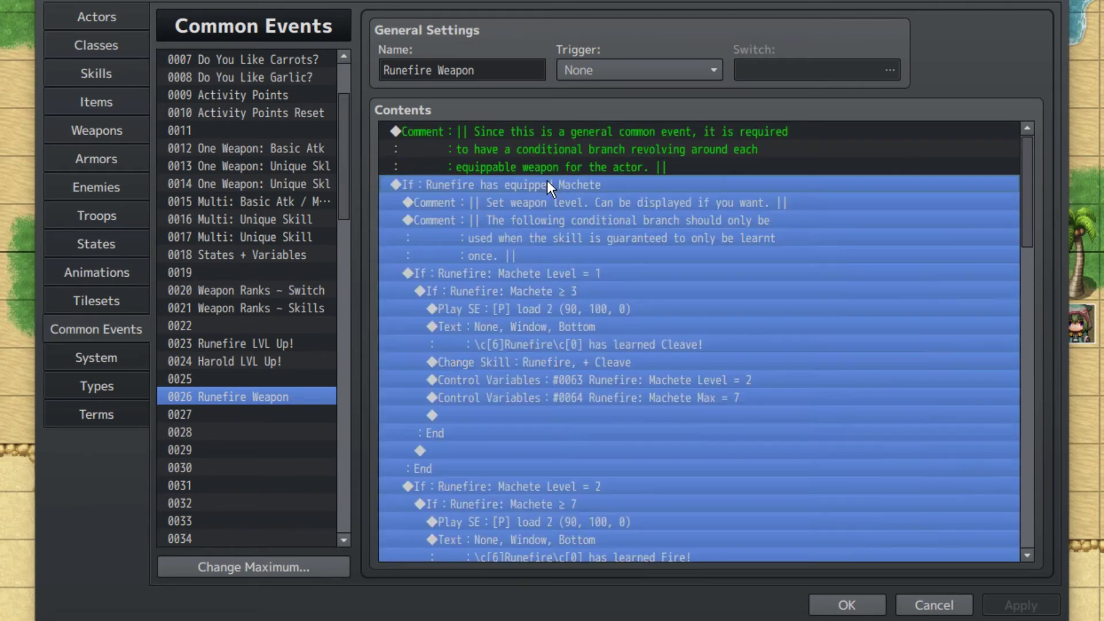
pyautogui.click(590, 275)
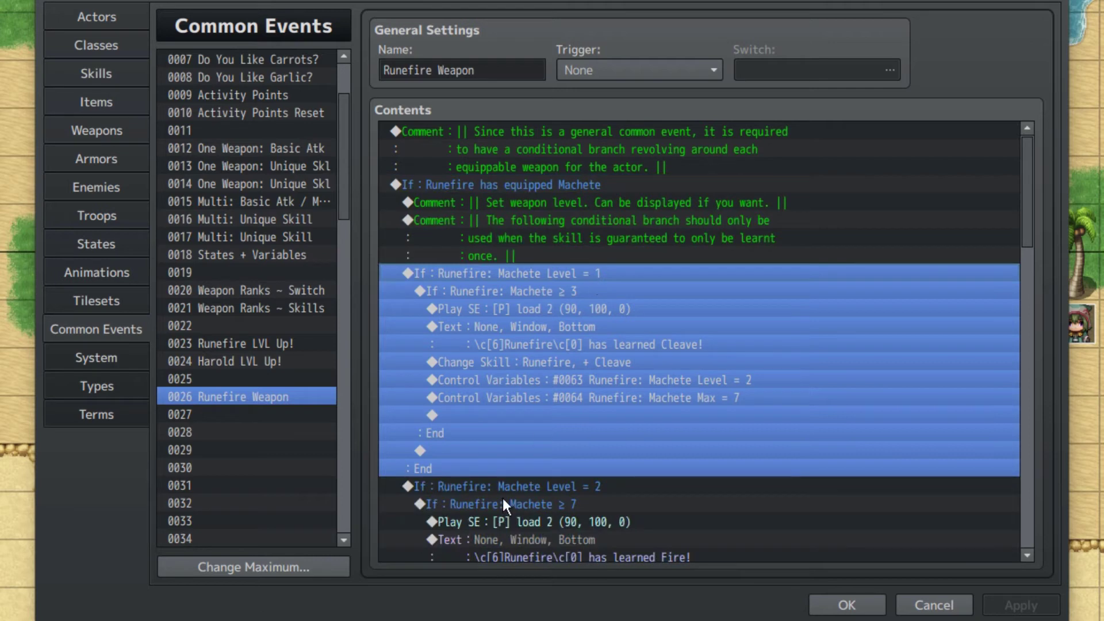
pyautogui.click(545, 292)
pyautogui.click(481, 409)
pyautogui.click(518, 269)
pyautogui.click(512, 291)
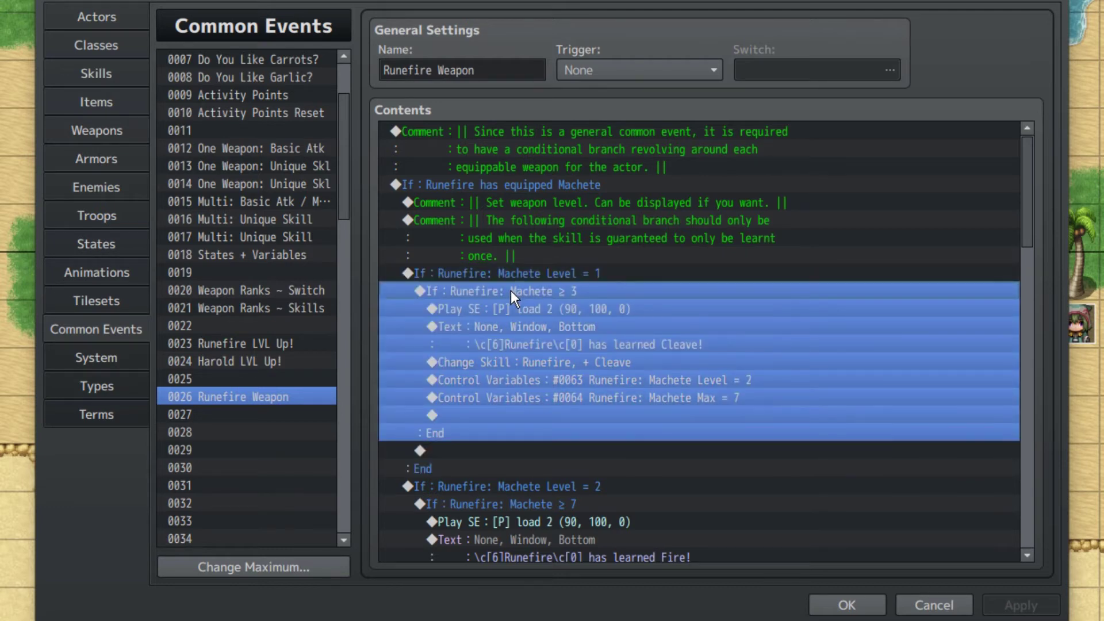
pyautogui.click(567, 314)
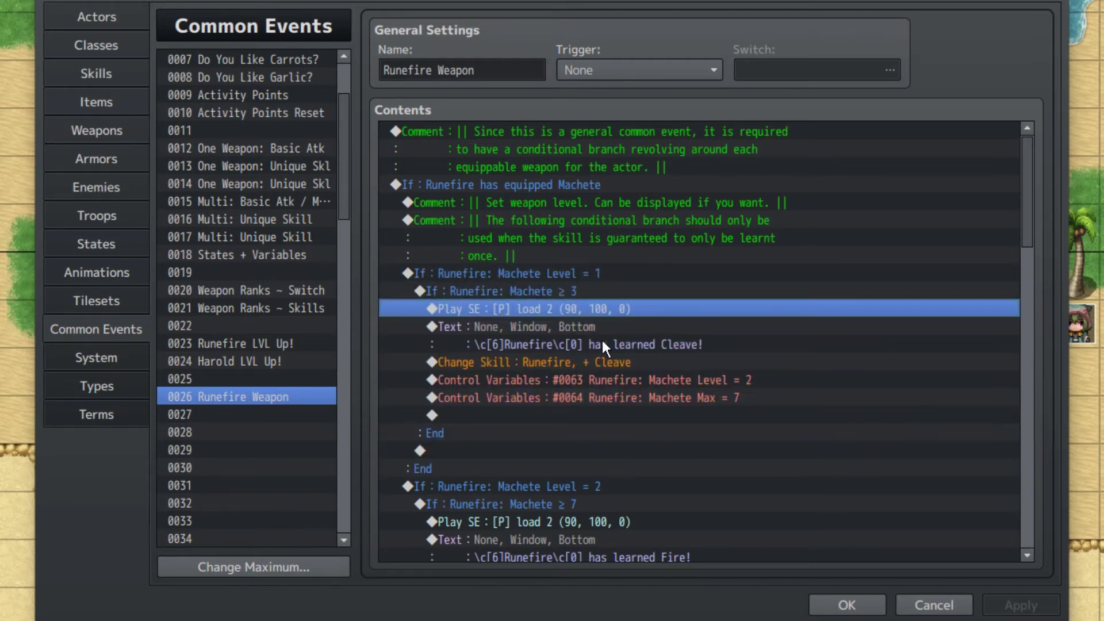
pyautogui.click(591, 326)
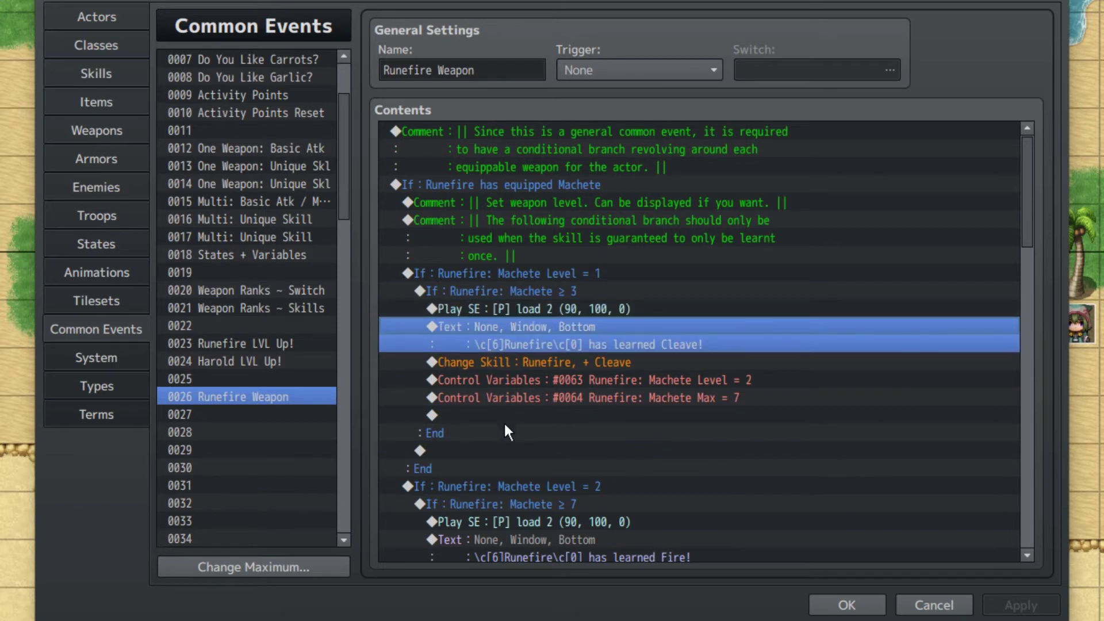
pyautogui.click(555, 359)
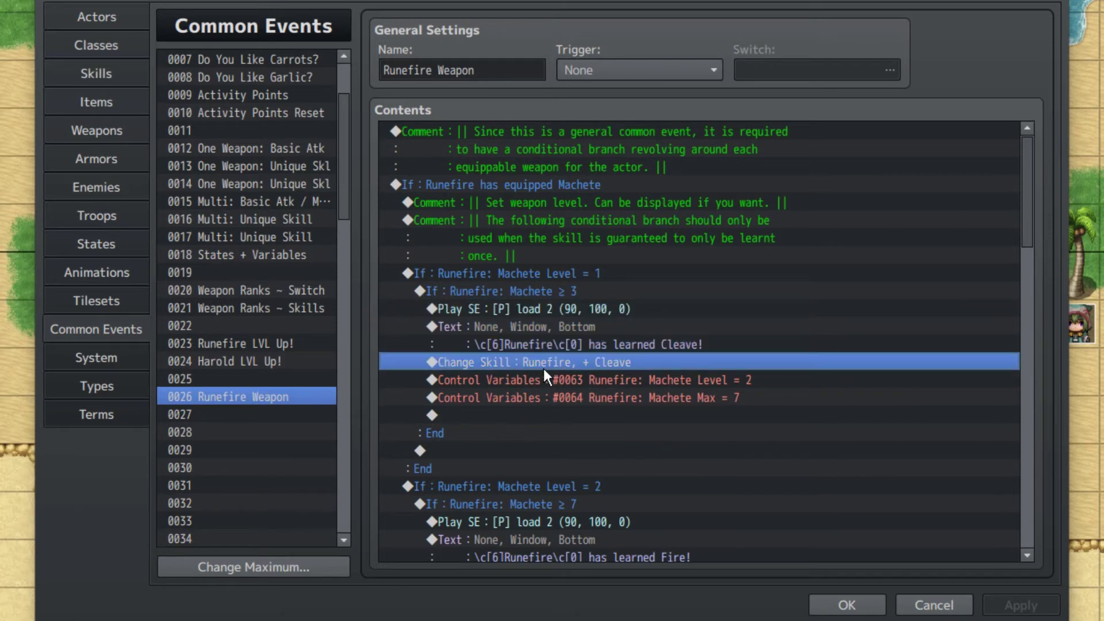
pyautogui.click(578, 381)
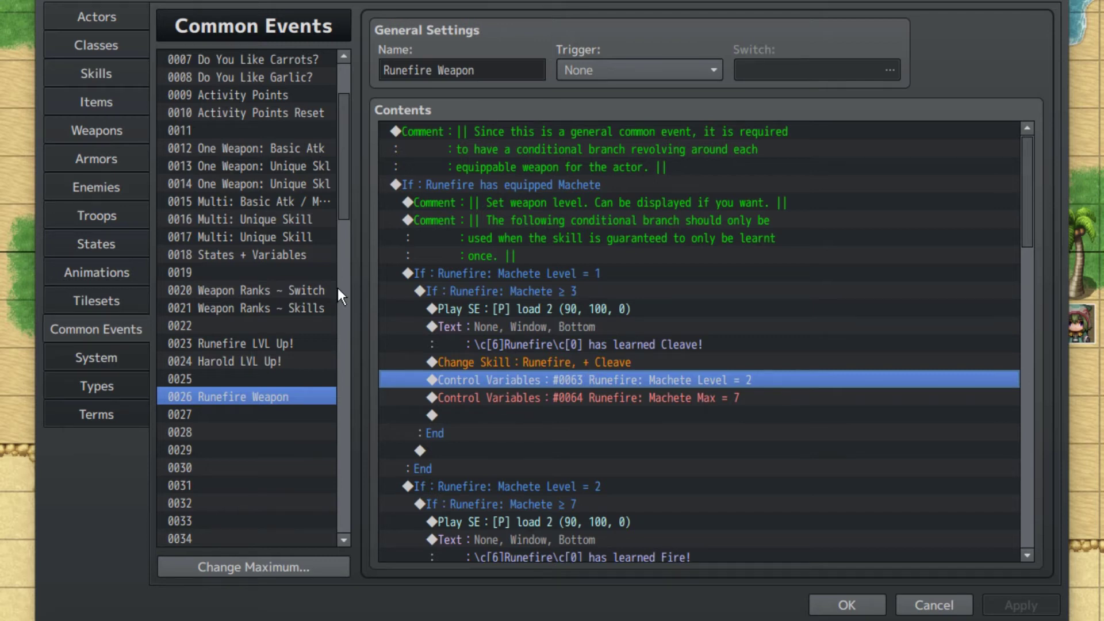
pyautogui.scroll(-1, 337, 287)
pyautogui.scroll(-3, 536, 389)
pyautogui.click(623, 389)
pyautogui.scroll(1, 599, 350)
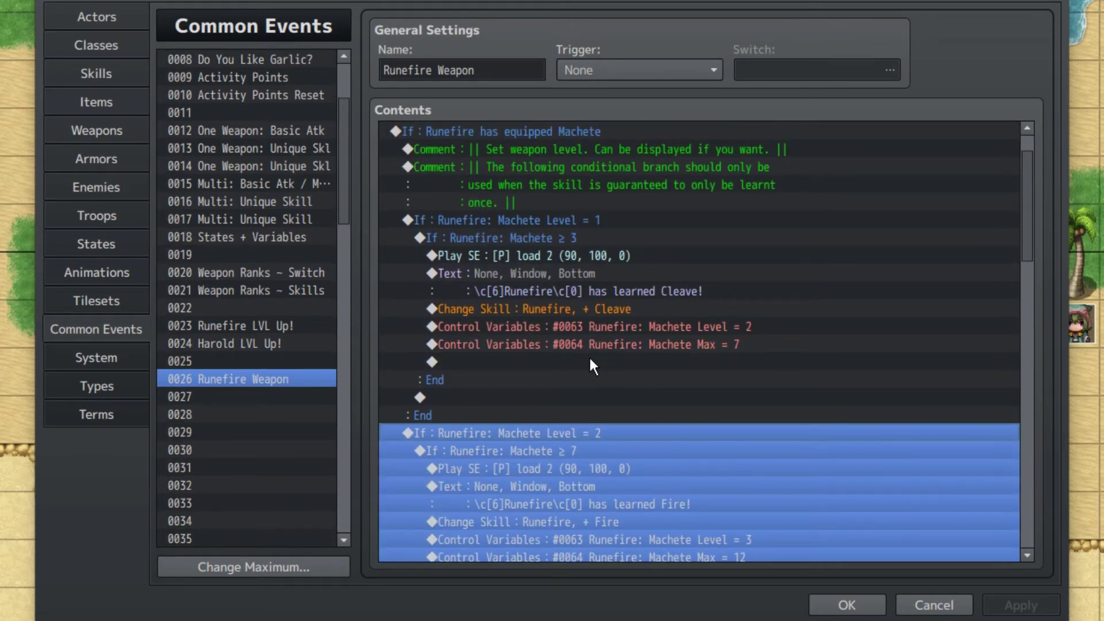
pyautogui.click(589, 358)
pyautogui.click(545, 441)
pyautogui.click(626, 225)
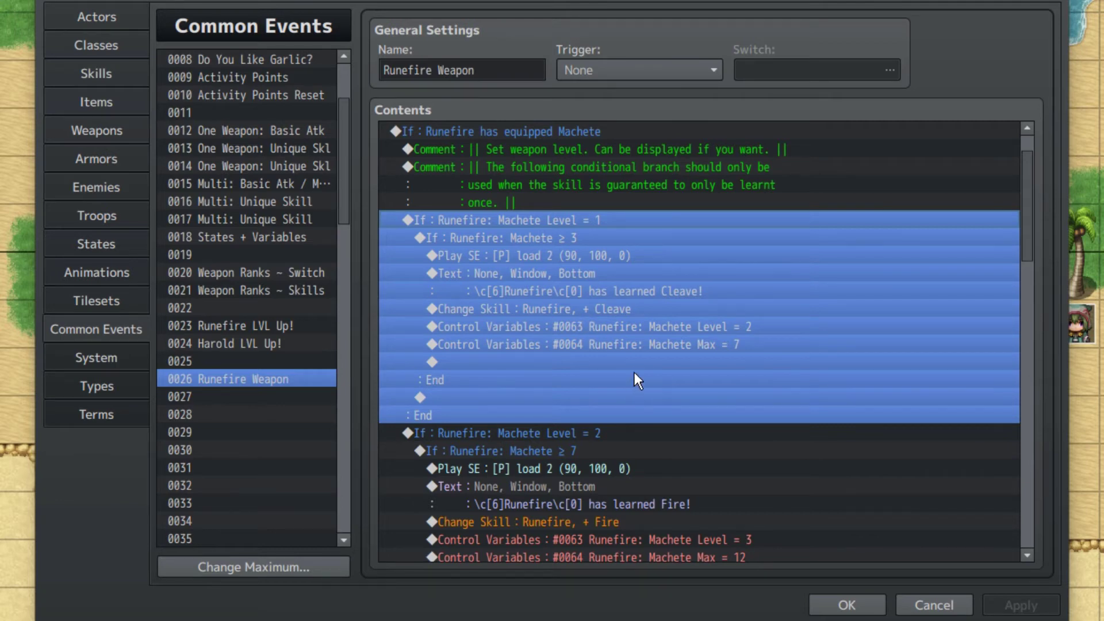
pyautogui.click(641, 345)
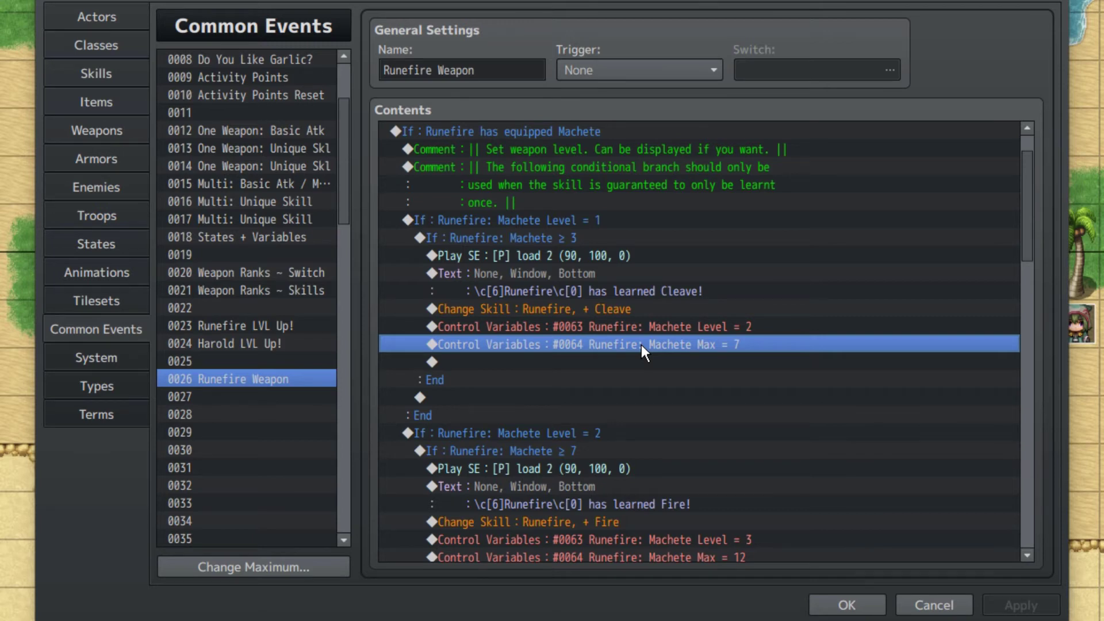
pyautogui.click(605, 364)
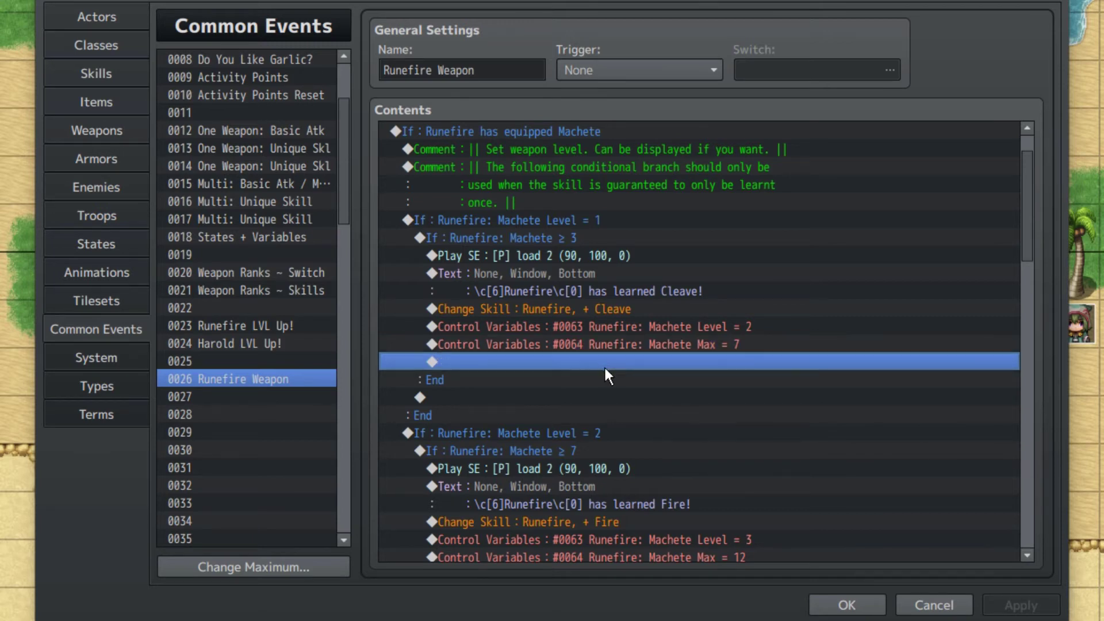
pyautogui.click(663, 344)
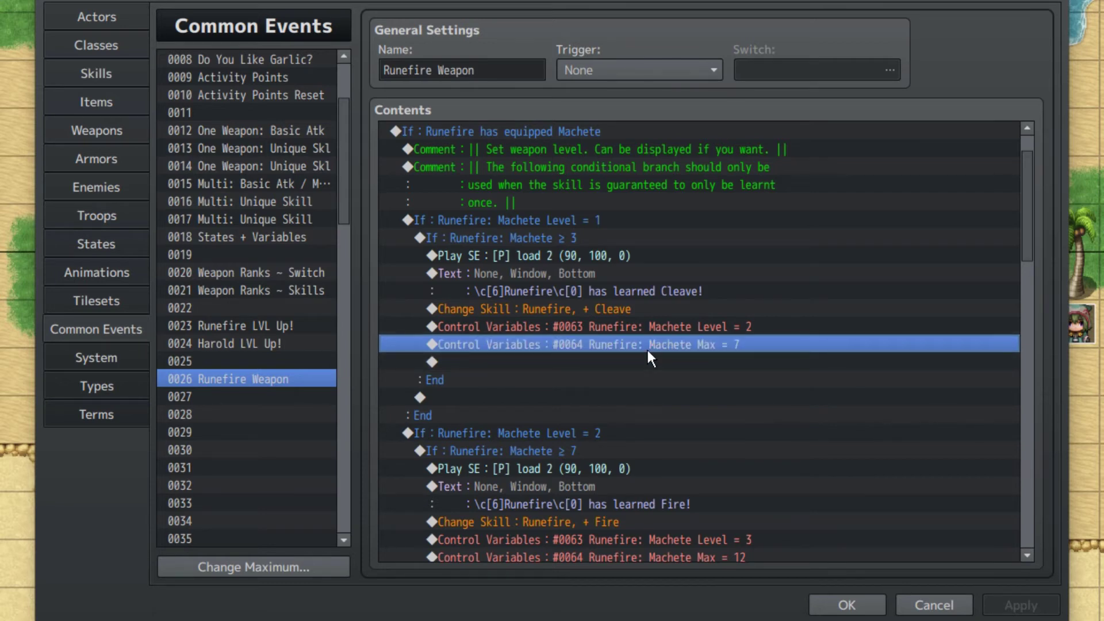
pyautogui.scroll(-2, 629, 314)
pyautogui.click(605, 328)
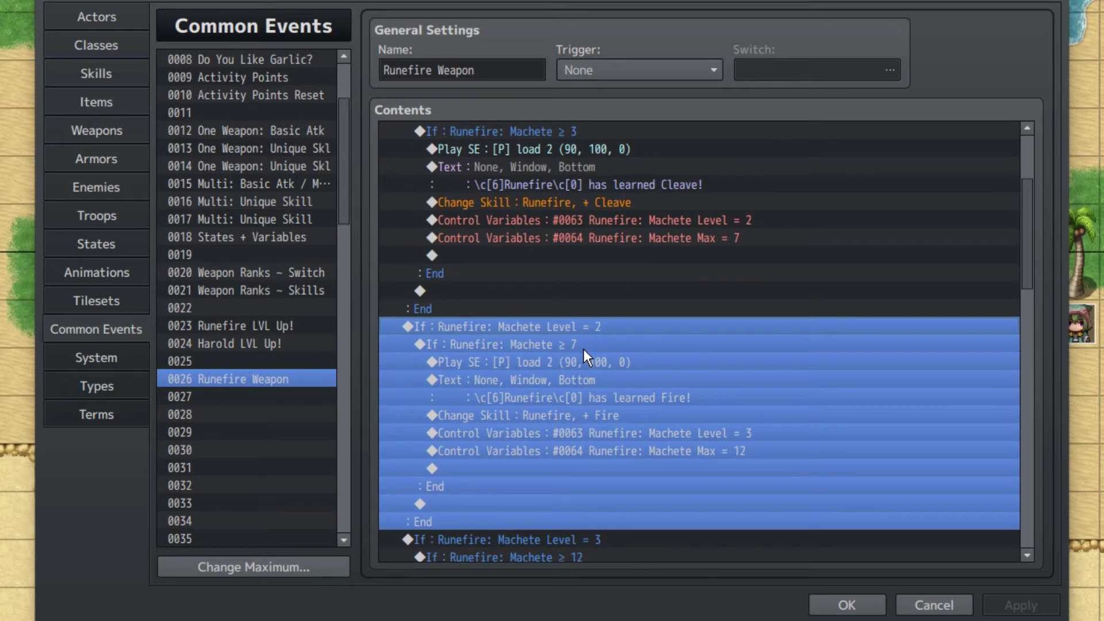
pyautogui.click(571, 346)
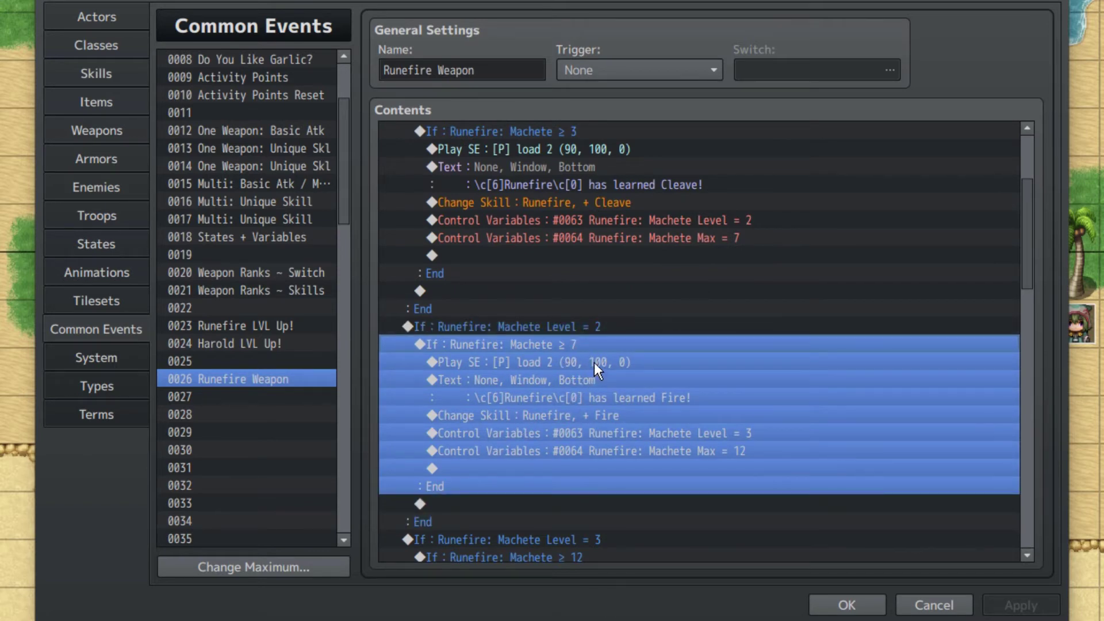
pyautogui.click(587, 362)
pyautogui.click(577, 380)
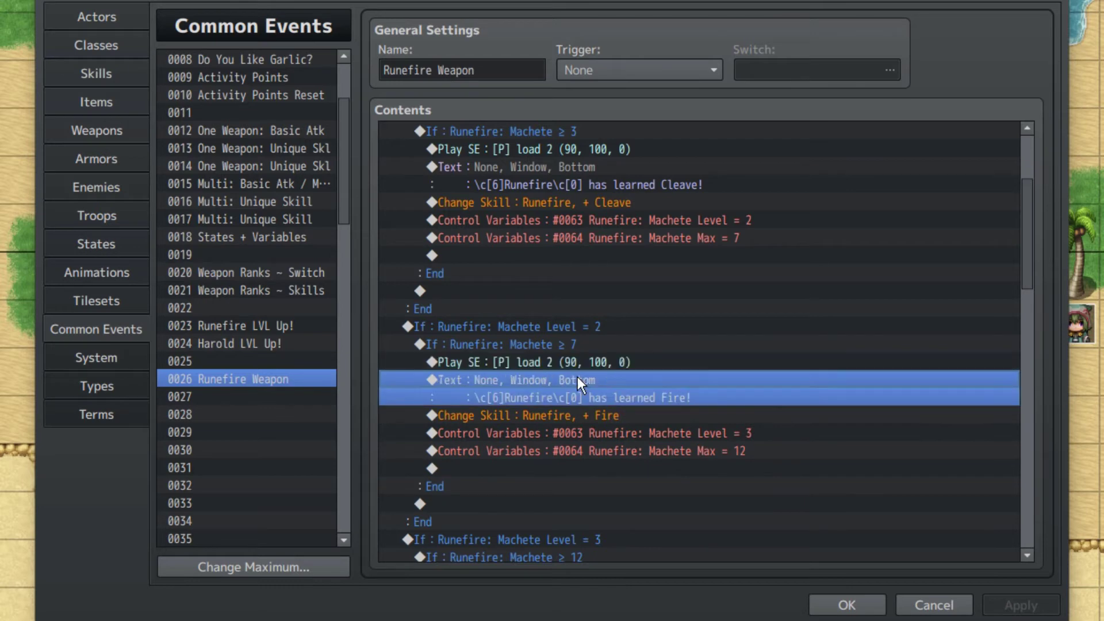
pyautogui.click(579, 415)
pyautogui.click(687, 433)
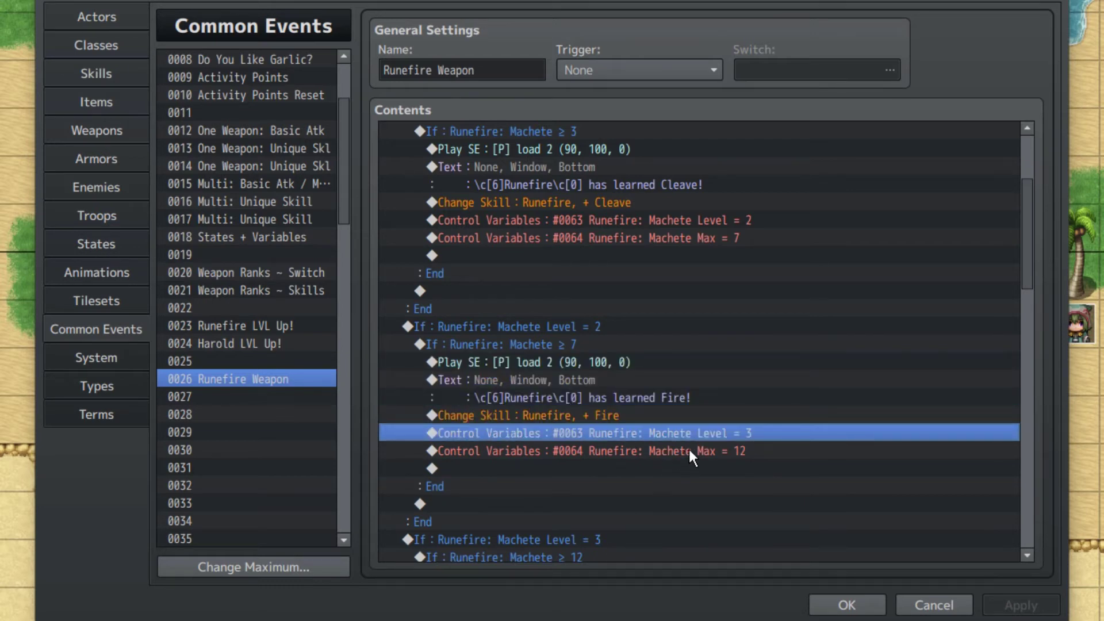
pyautogui.click(658, 452)
pyautogui.scroll(-6, 574, 416)
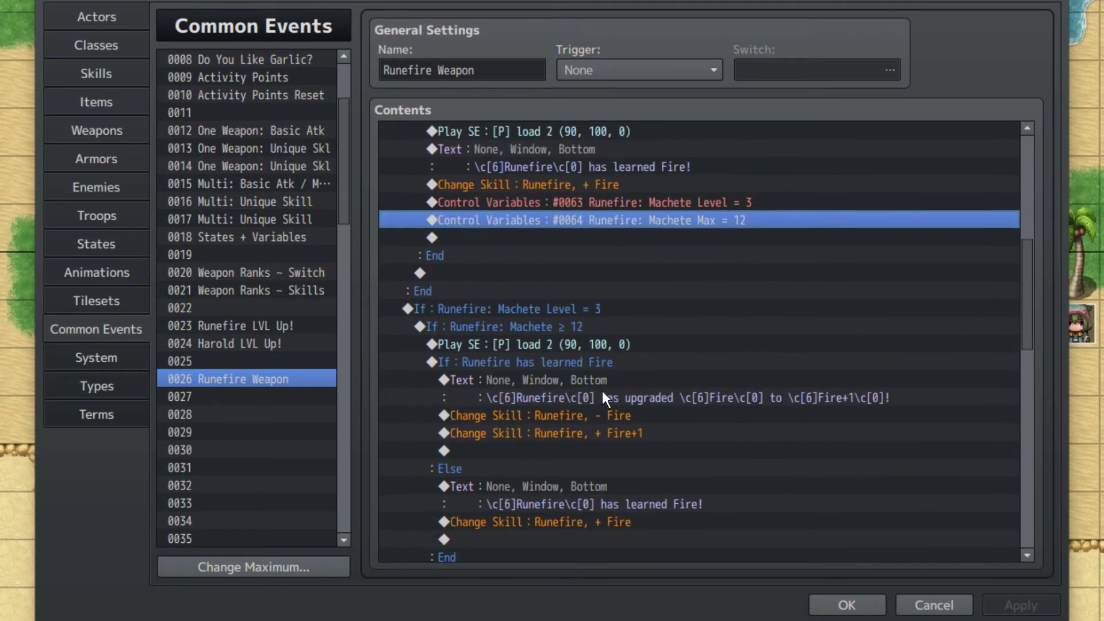
pyautogui.click(575, 224)
pyautogui.click(596, 284)
pyautogui.click(633, 262)
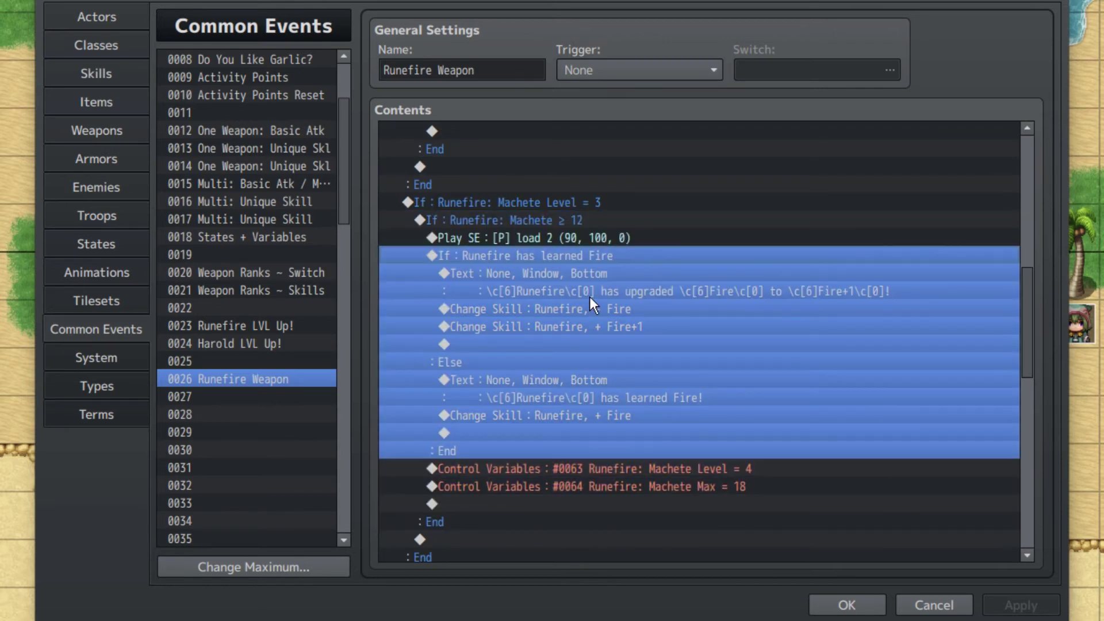
pyautogui.click(669, 344)
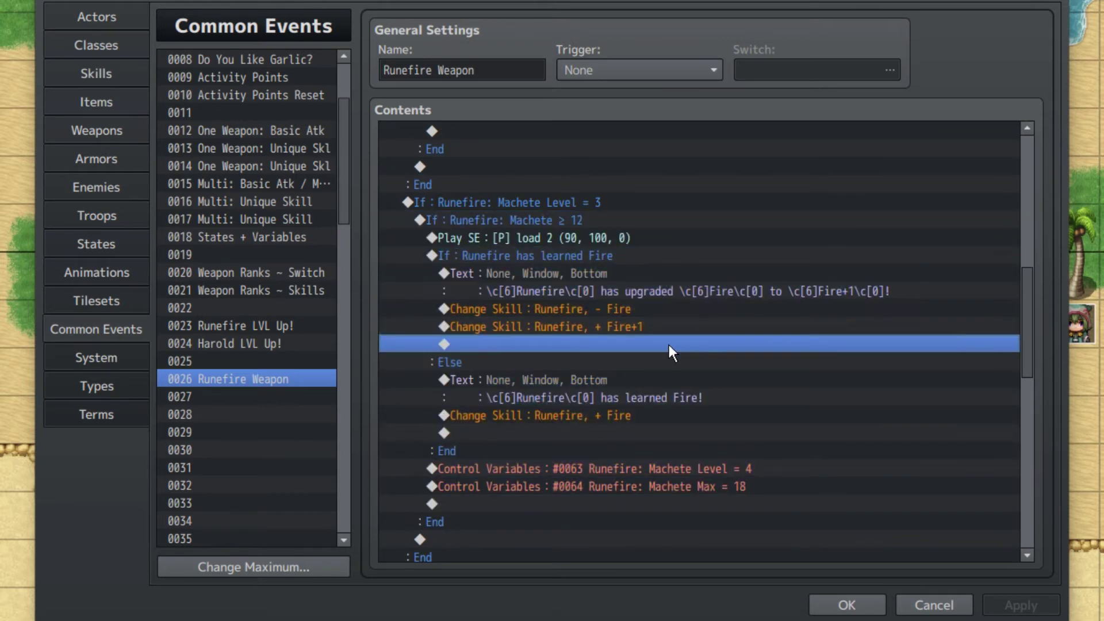
pyautogui.click(595, 215)
pyautogui.click(601, 202)
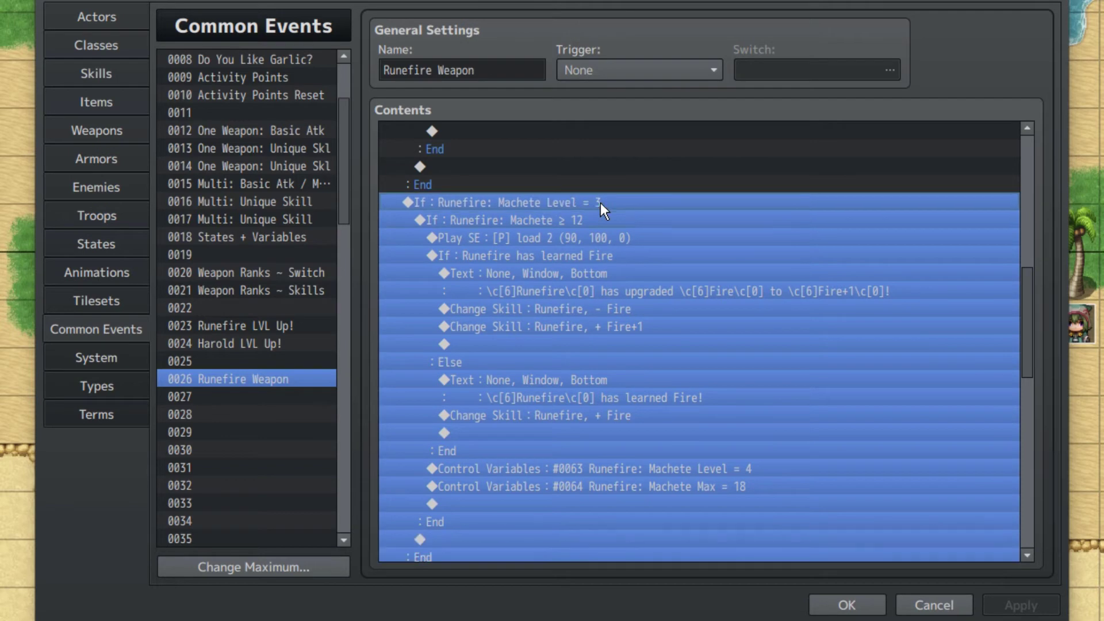
pyautogui.click(580, 230)
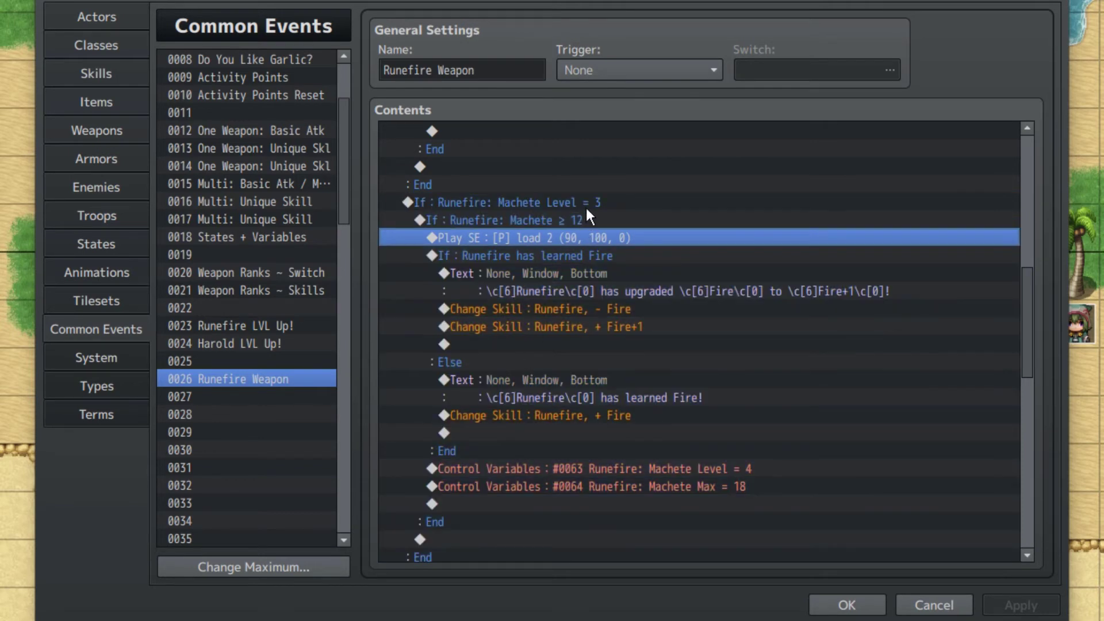
pyautogui.click(579, 219)
pyautogui.click(583, 256)
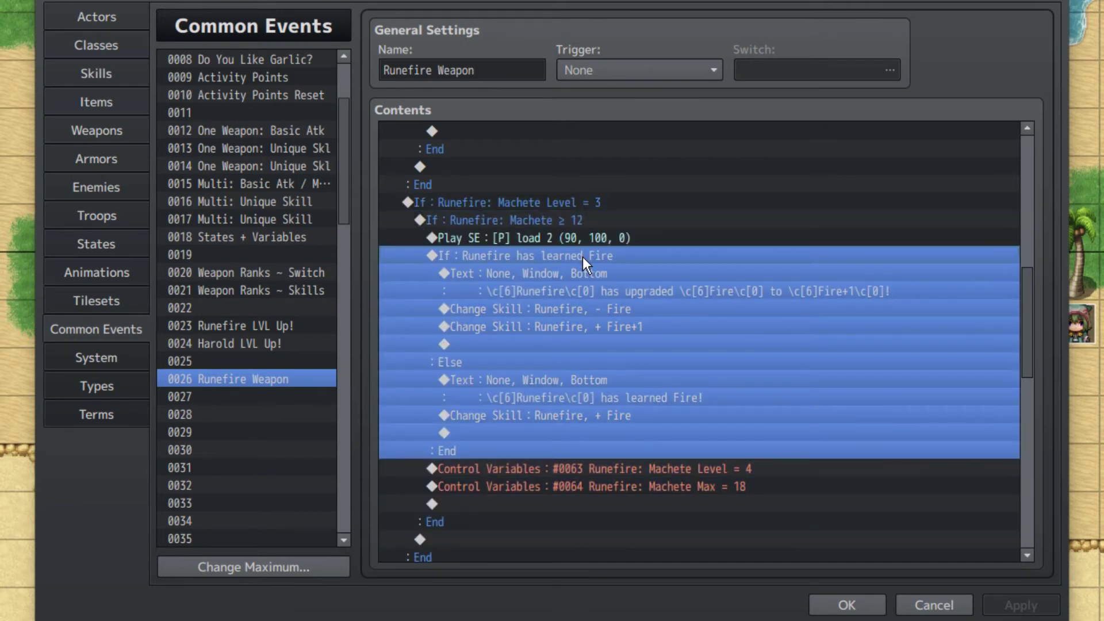
pyautogui.click(566, 343)
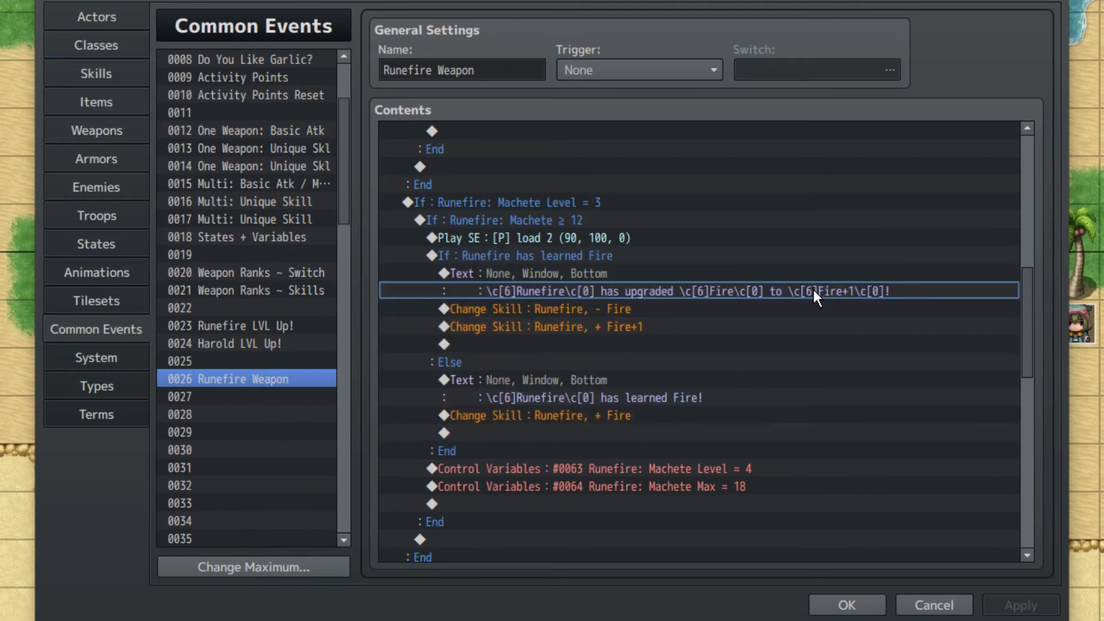
pyautogui.click(608, 315)
pyautogui.click(614, 325)
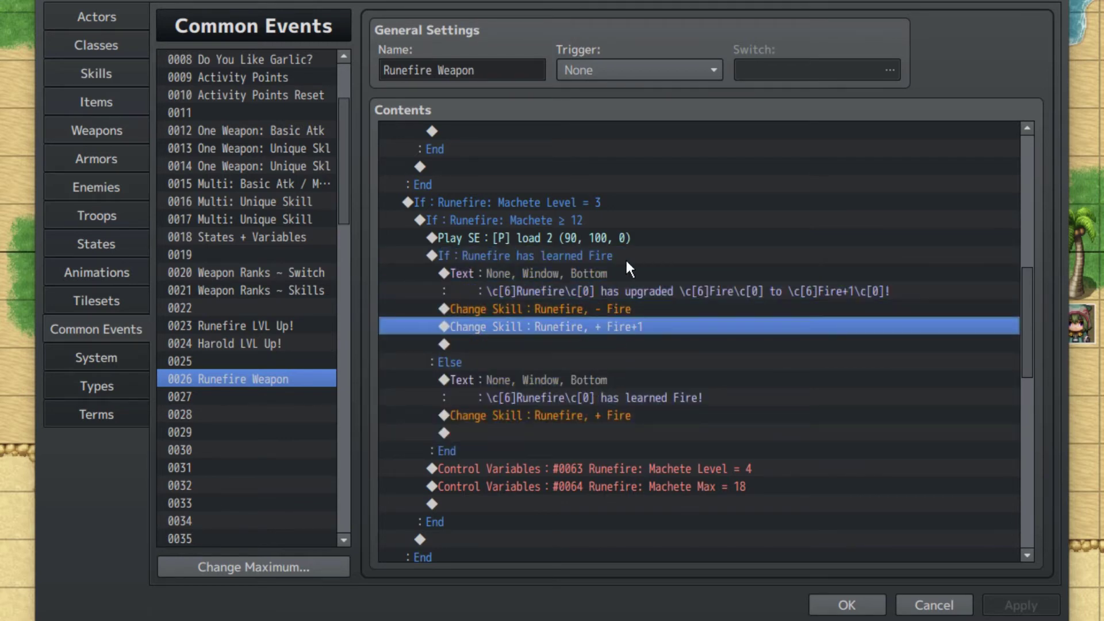
pyautogui.click(626, 257)
pyautogui.click(603, 383)
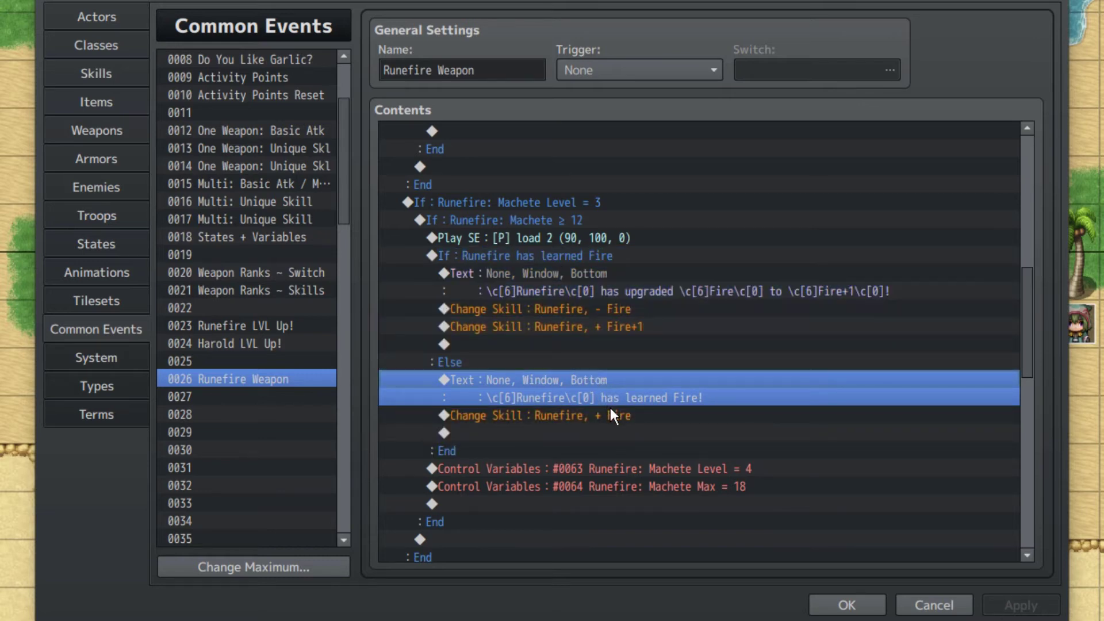
pyautogui.click(604, 434)
pyautogui.click(629, 417)
pyautogui.scroll(4, 638, 420)
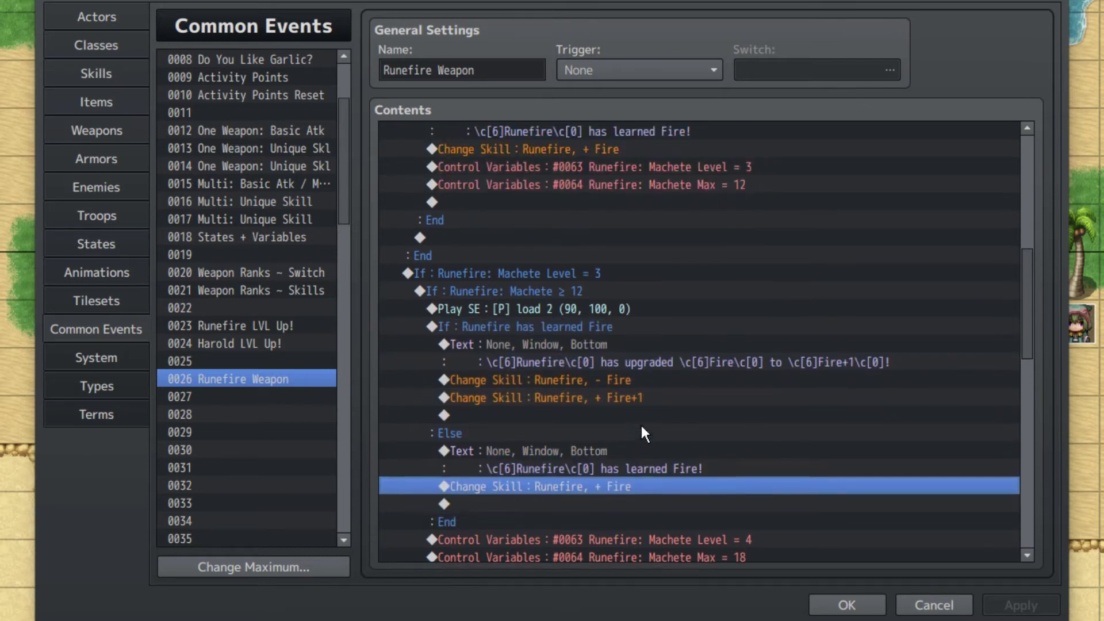
pyautogui.click(635, 240)
pyautogui.scroll(-2, 587, 405)
pyautogui.scroll(-1, 588, 404)
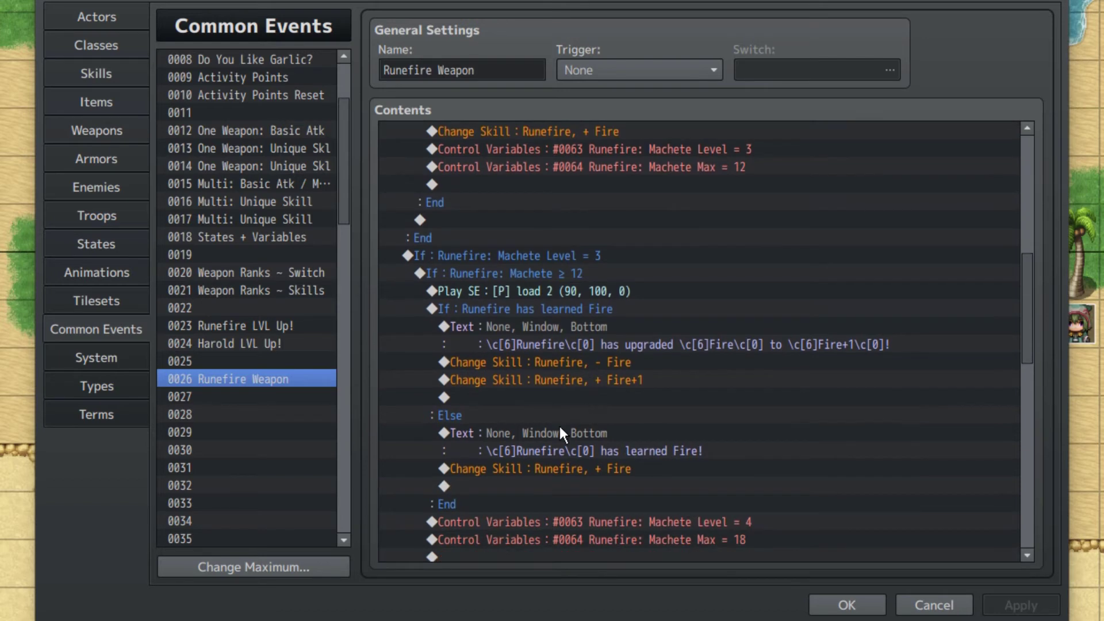
pyautogui.click(555, 432)
pyautogui.scroll(3, 696, 397)
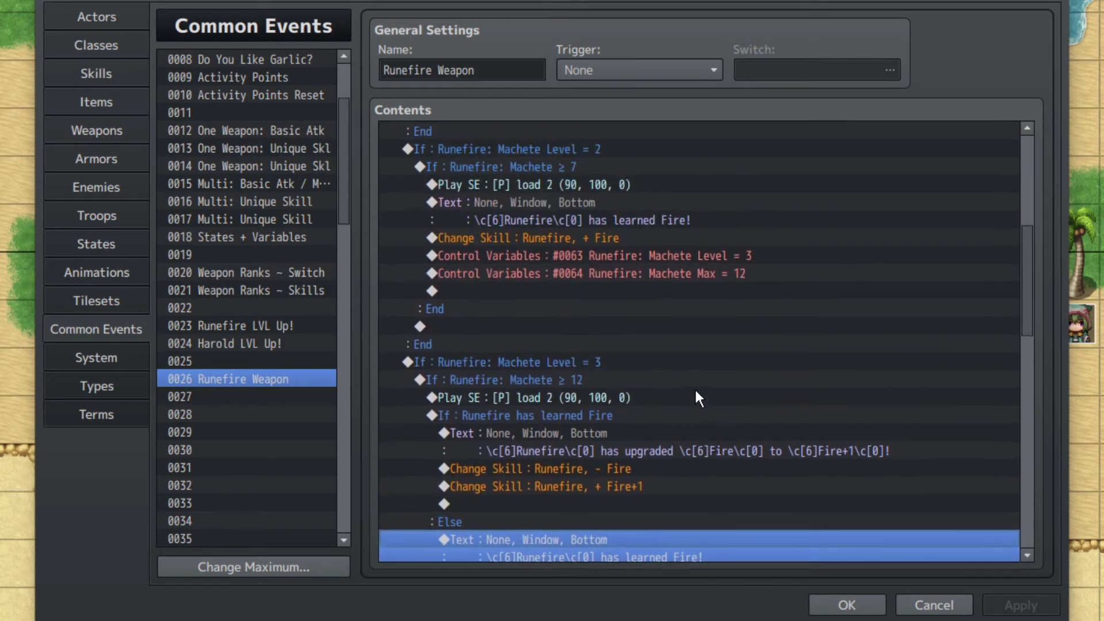
pyautogui.click(597, 310)
pyautogui.scroll(-3, 638, 414)
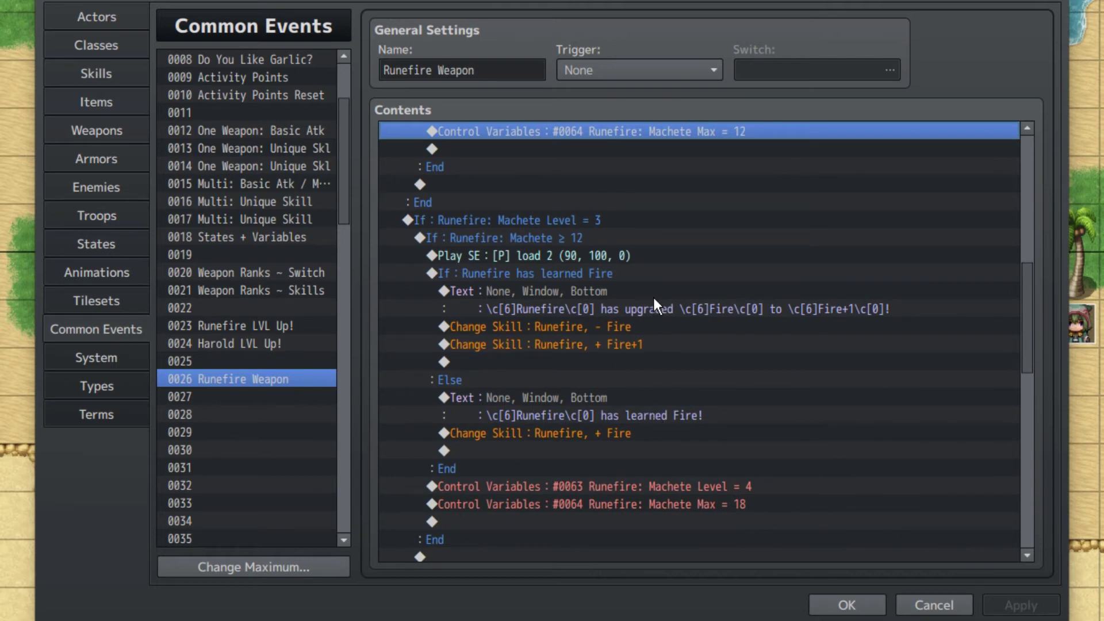
pyautogui.click(654, 280)
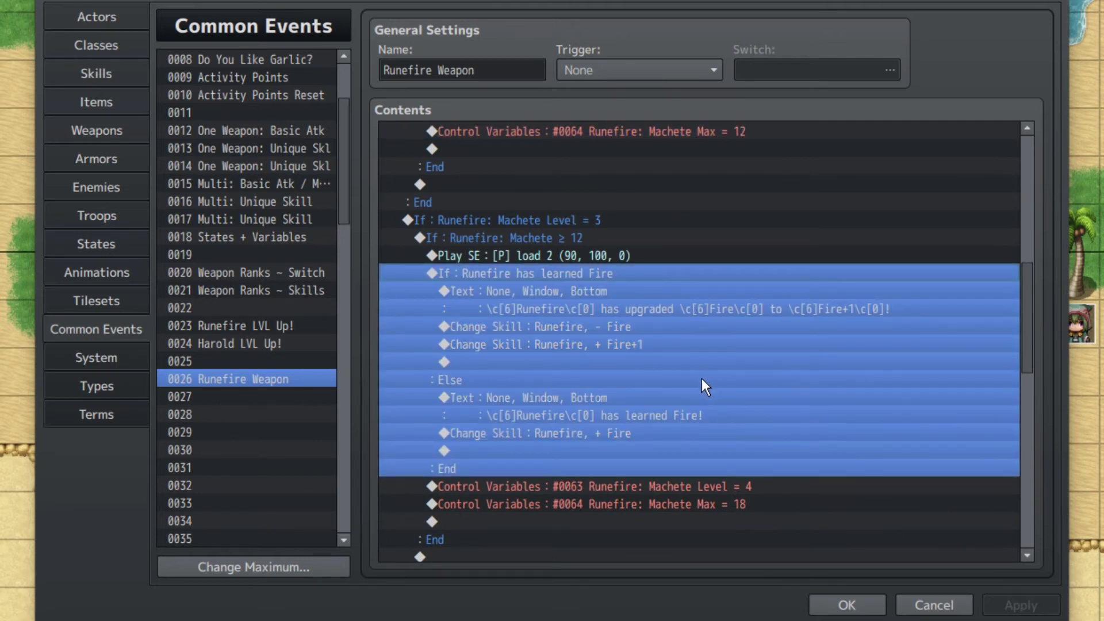
pyautogui.click(721, 360)
pyautogui.scroll(-2, 656, 403)
pyautogui.click(653, 398)
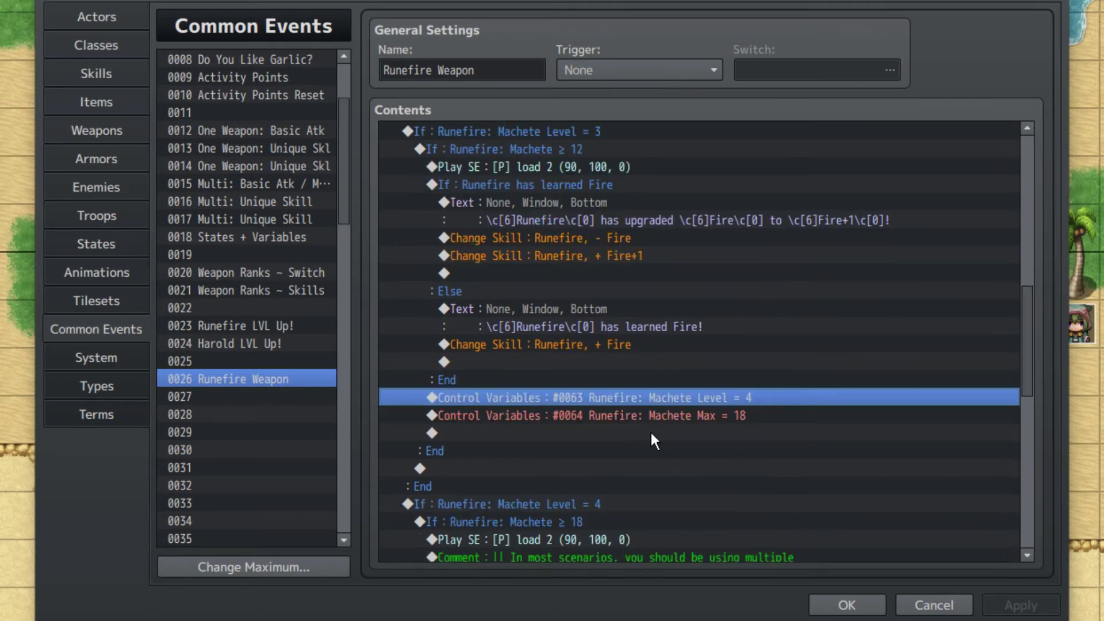
pyautogui.click(656, 415)
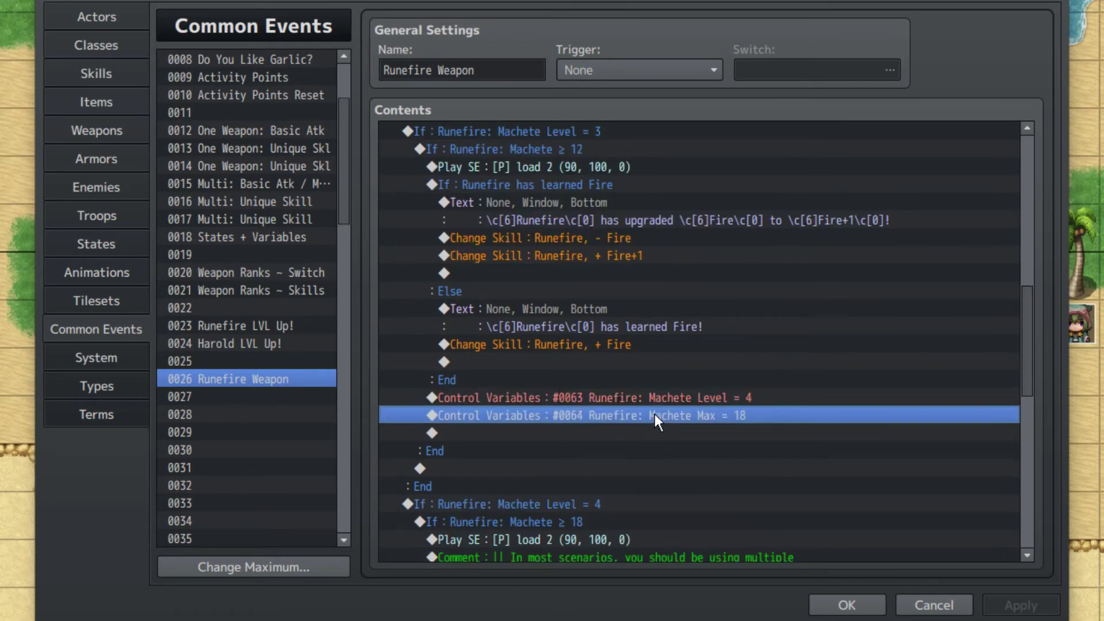
pyautogui.scroll(-2, 644, 429)
pyautogui.scroll(-4, 640, 425)
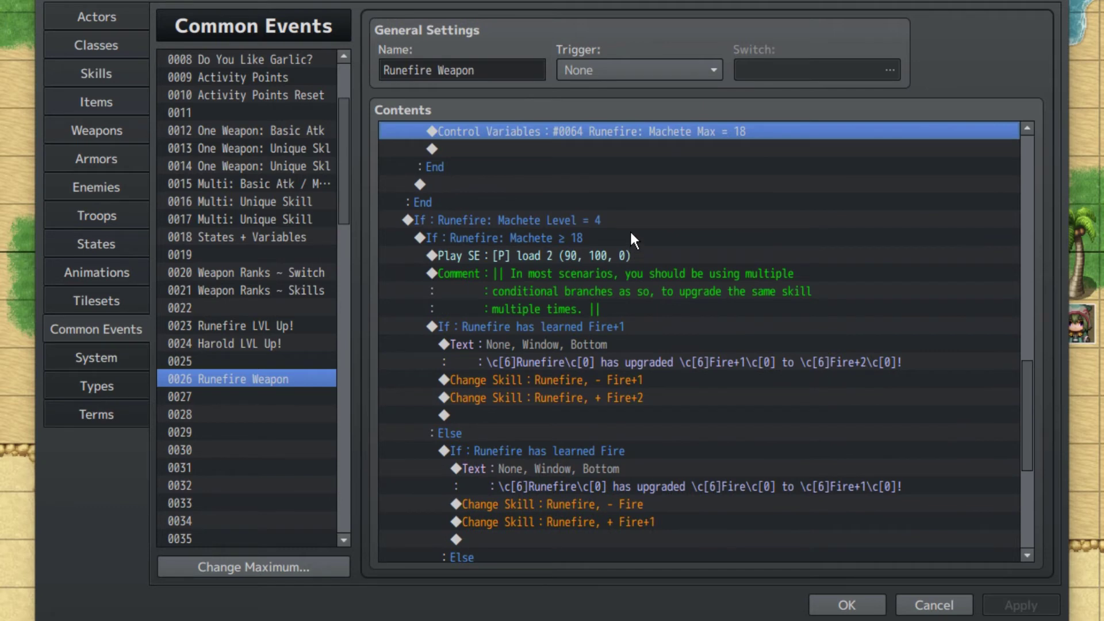
# Inspect the Machete Level = 4 branch, its Machete ≥ 18 condition and has-learned-Fire+1 branch
pyautogui.click(633, 237)
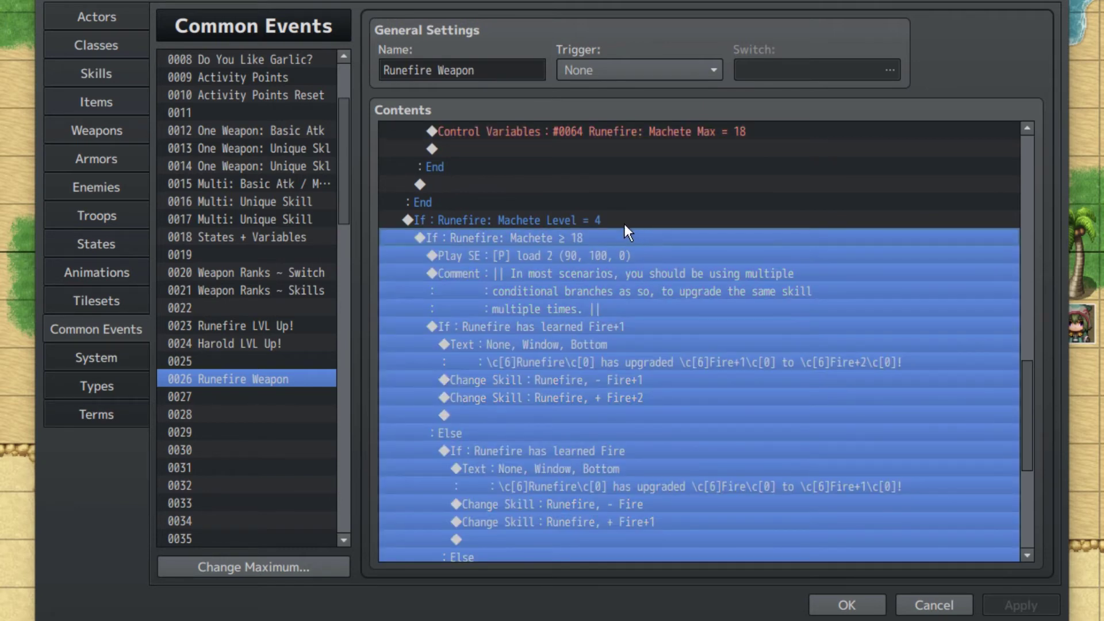
pyautogui.click(624, 224)
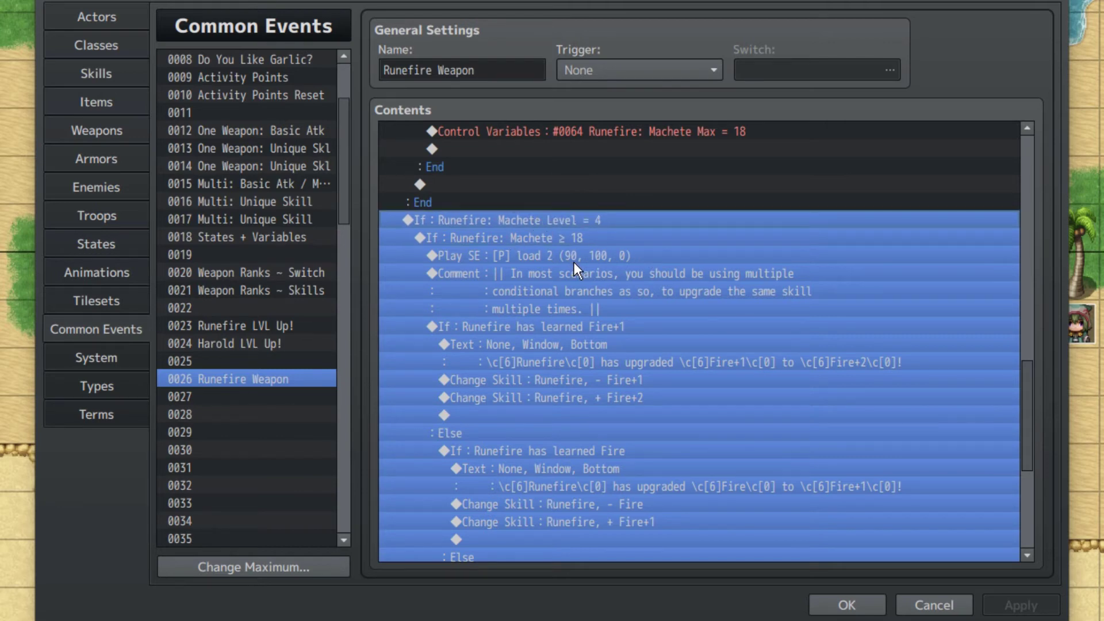
pyautogui.click(590, 238)
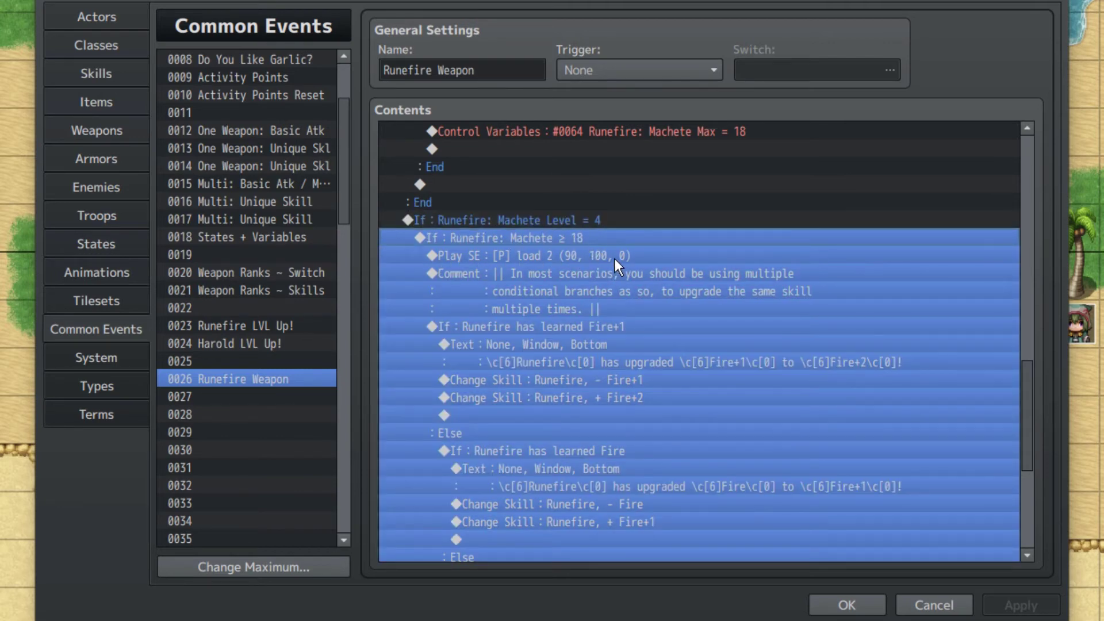
pyautogui.click(673, 329)
pyautogui.scroll(-2, 655, 359)
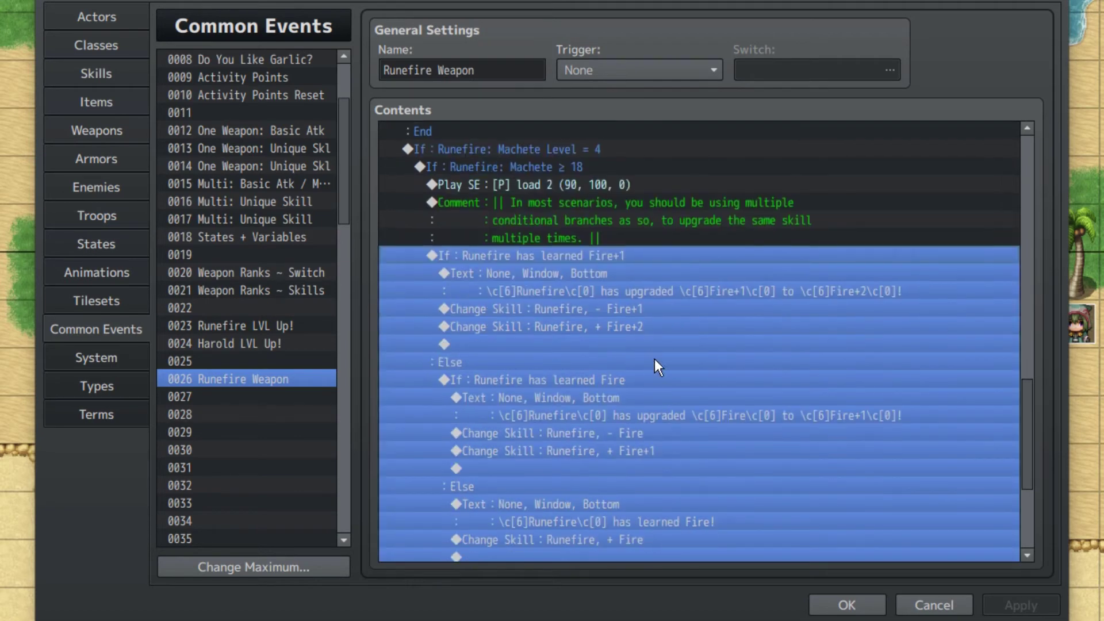
# Review the Fire+1 to Fire+2 upgrade message and the remove Fire+1 / add Fire+2 commands
pyautogui.click(602, 291)
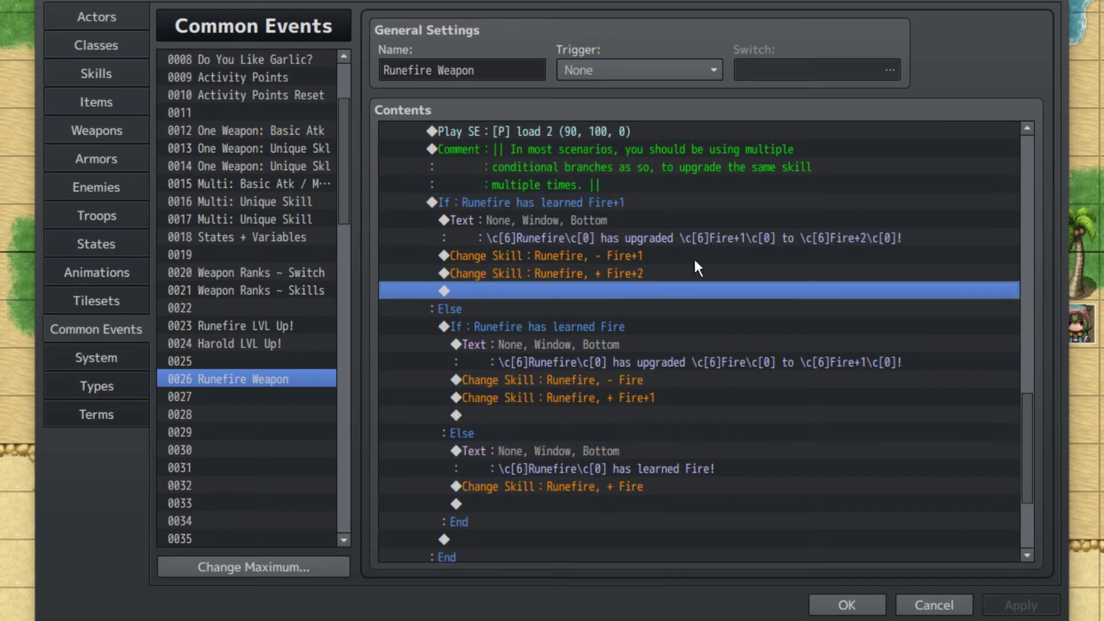
pyautogui.click(744, 235)
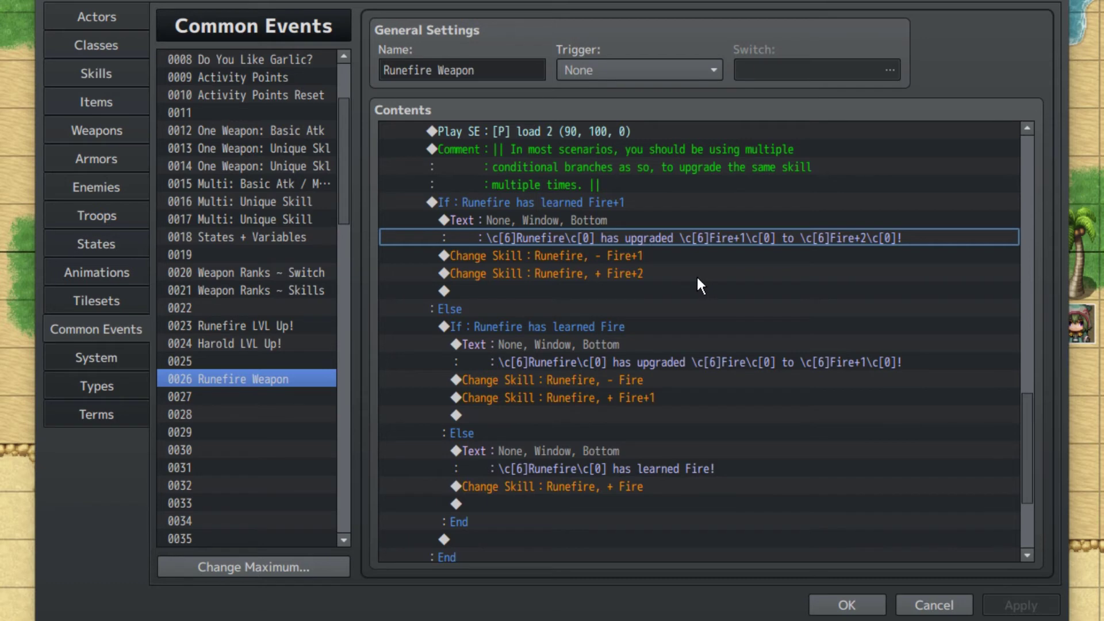
pyautogui.click(679, 260)
pyautogui.click(675, 273)
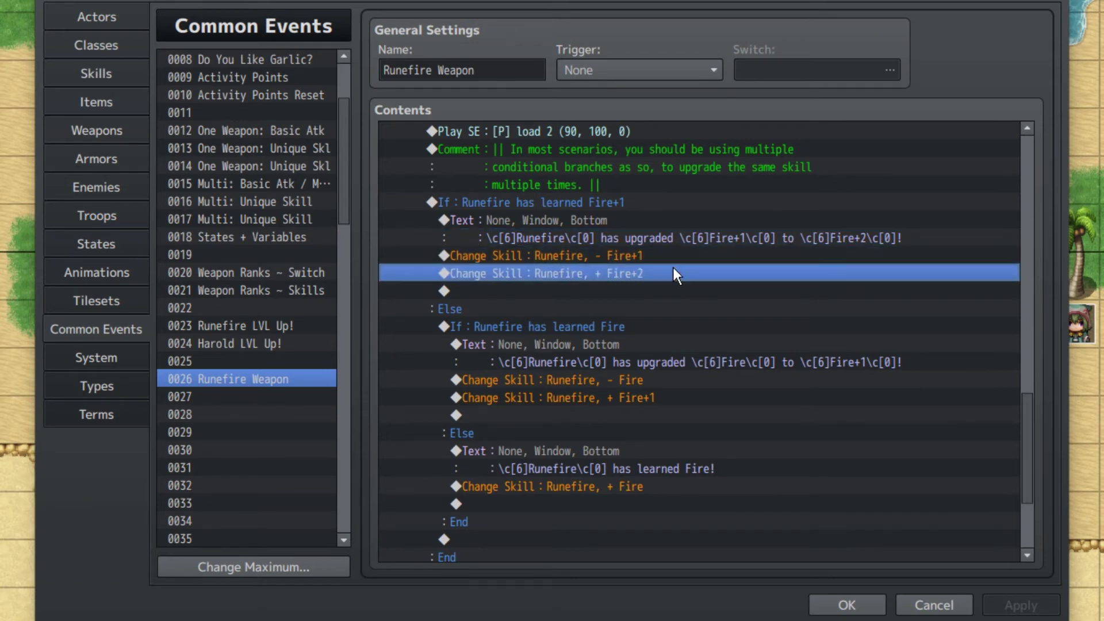
pyautogui.scroll(2, 609, 331)
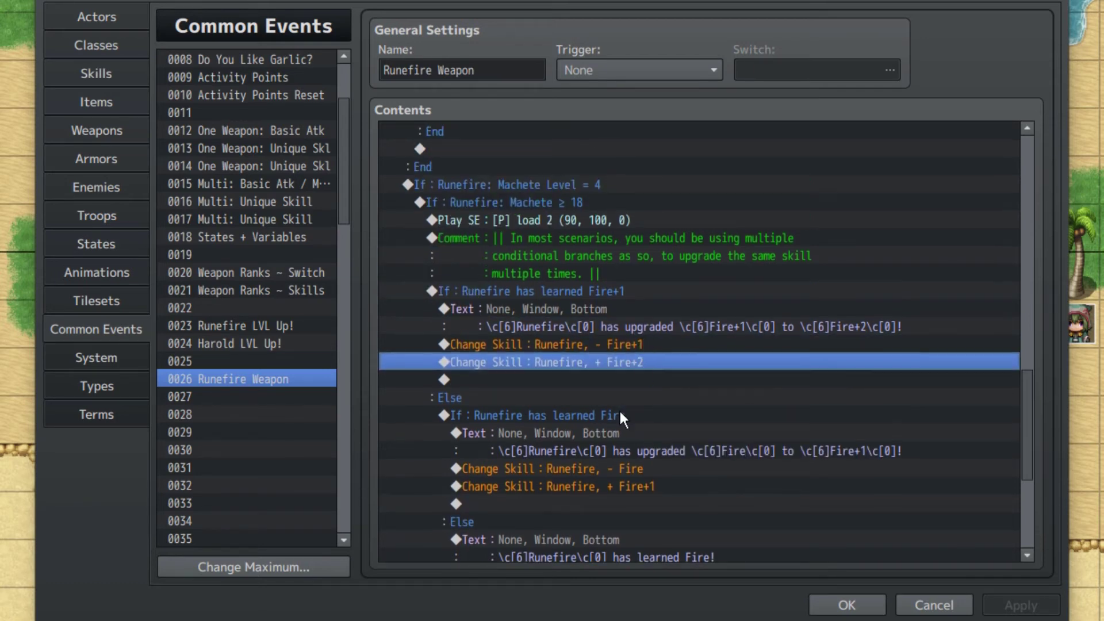
# Select the level 3 sound effect command through the following has-learned-Fire branch
pyautogui.click(620, 414)
pyautogui.scroll(6, 690, 443)
pyautogui.scroll(1, 665, 254)
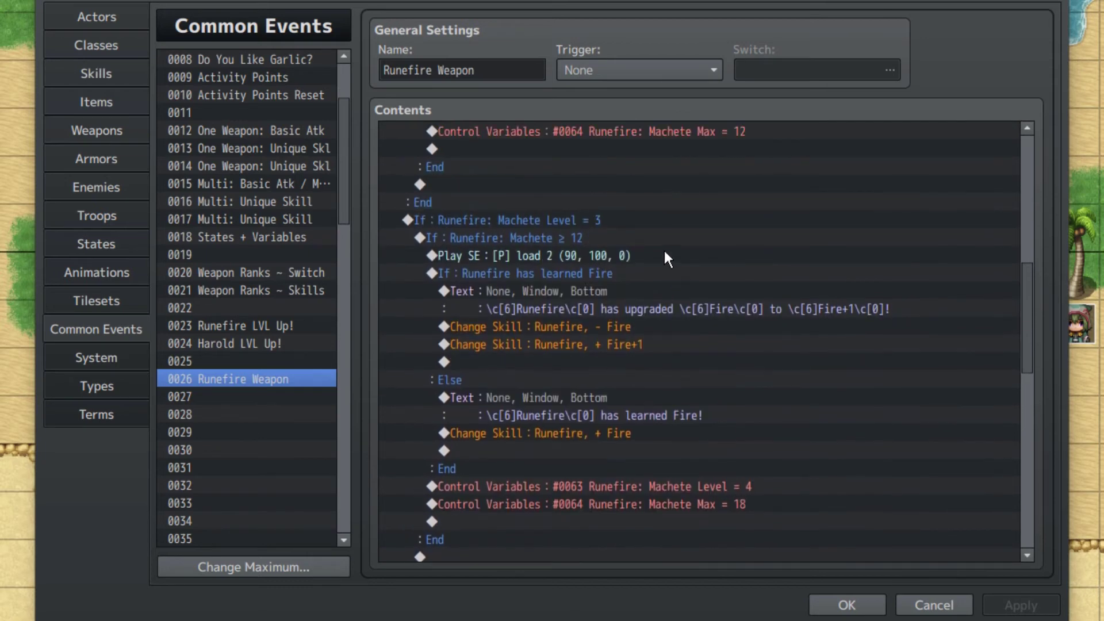
pyautogui.click(664, 252)
pyautogui.keyDown('shift'); pyautogui.click(669, 415); pyautogui.keyUp('shift')
pyautogui.scroll(-5, 667, 416)
pyautogui.scroll(-4, 677, 403)
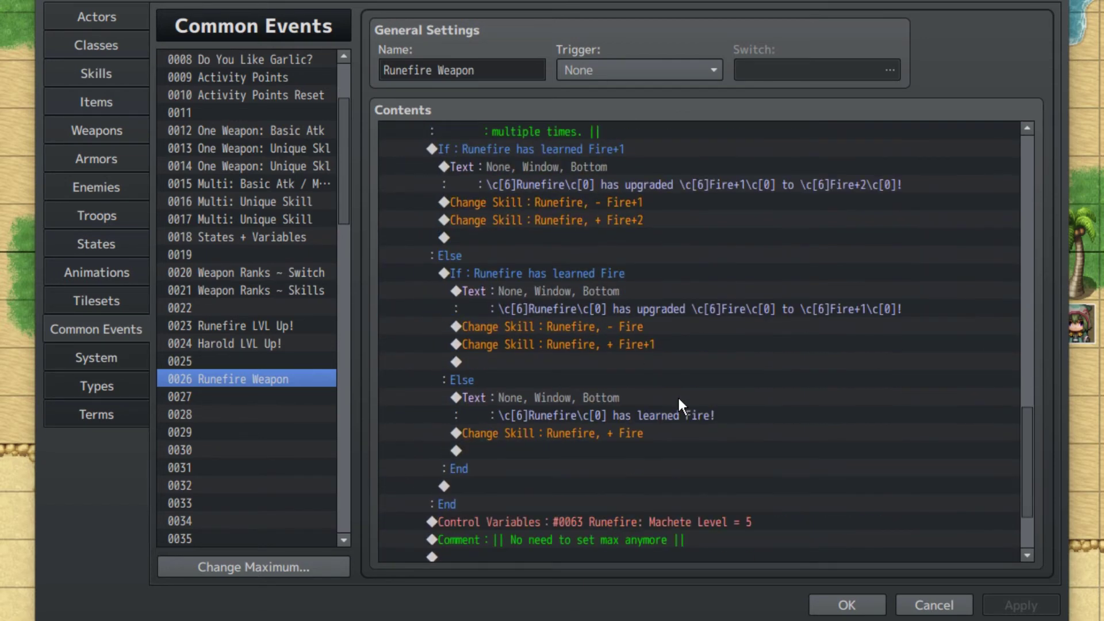
pyautogui.scroll(1, 535, 212)
# Check the Fire+1 branch's Else path adding Fire+1 and setting Machete Level to 5
pyautogui.click(520, 185)
pyautogui.click(477, 291)
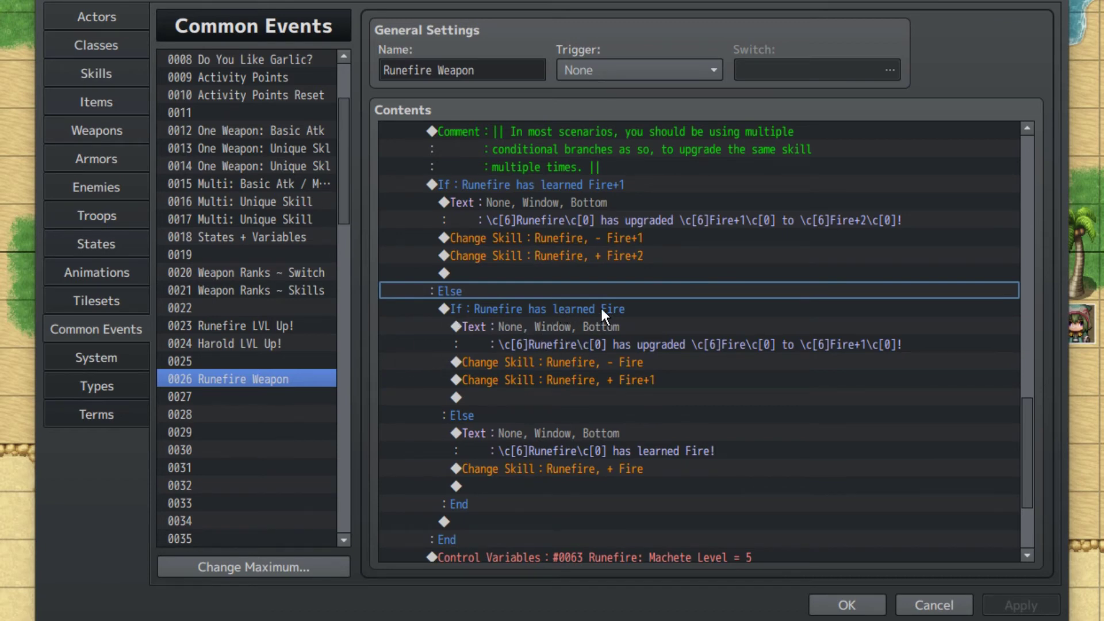
pyautogui.click(573, 308)
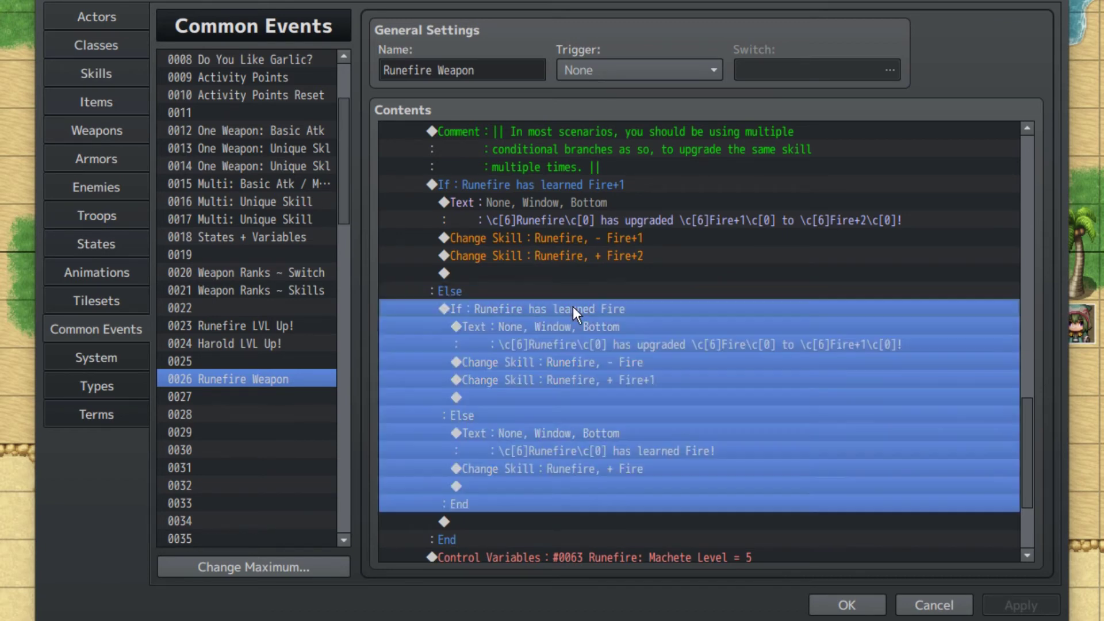
pyautogui.click(611, 384)
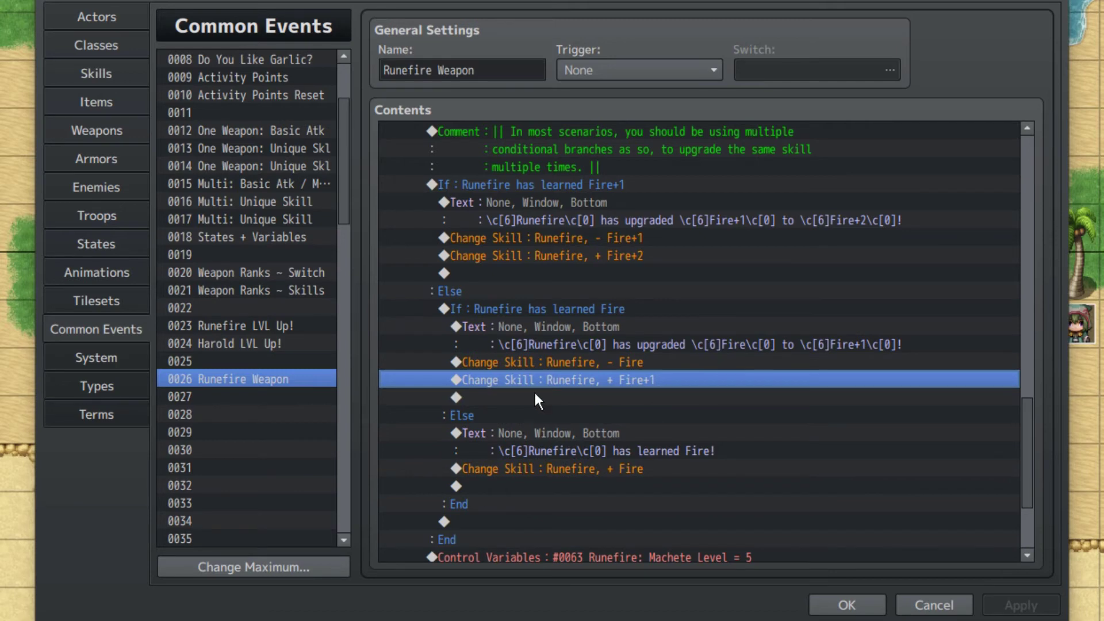
pyautogui.scroll(-5, 646, 453)
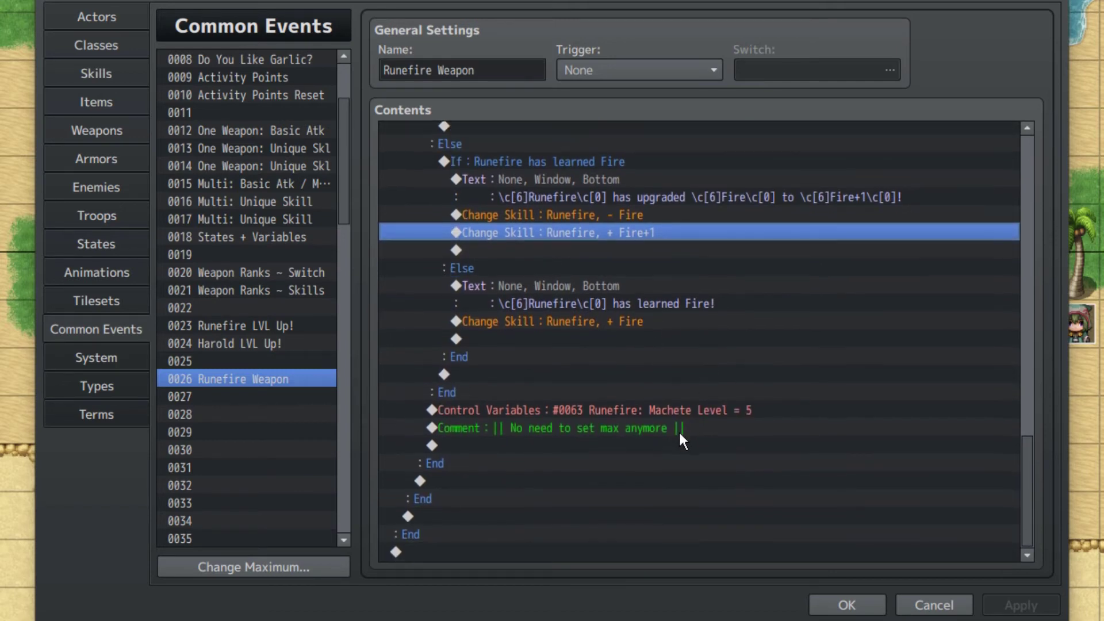
pyautogui.click(693, 411)
pyautogui.click(606, 429)
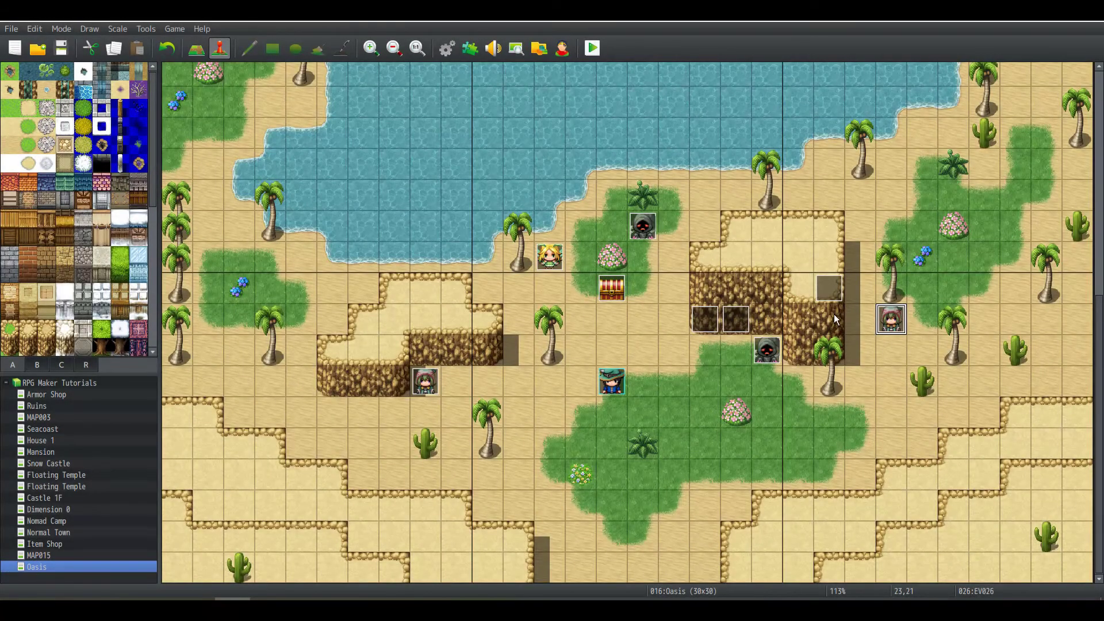
pyautogui.press('Left')
pyautogui.press('Left')
pyautogui.press('Left')
pyautogui.press('Left')
pyautogui.press('Down')
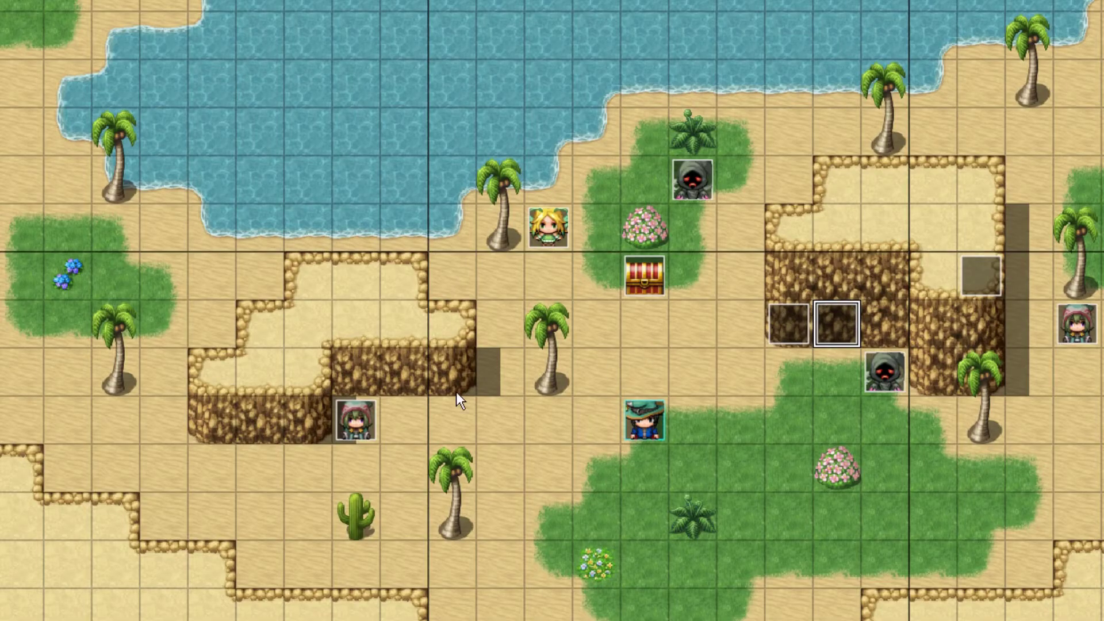
pyautogui.doubleClick(350, 429)
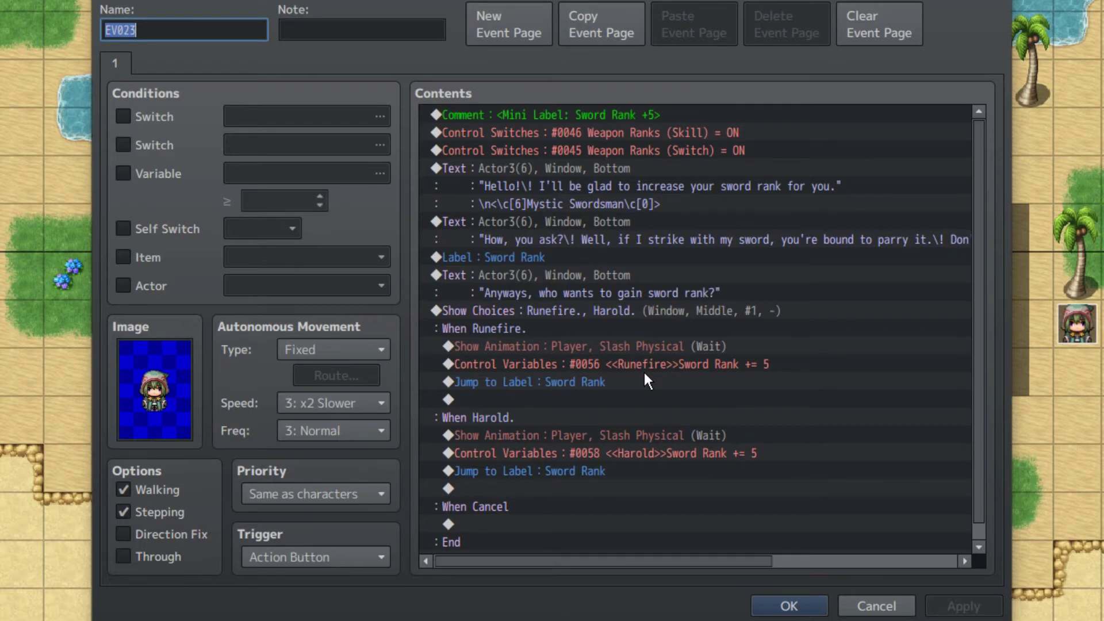
pyautogui.click(744, 144)
pyautogui.press('Insert')
pyautogui.click(916, 31)
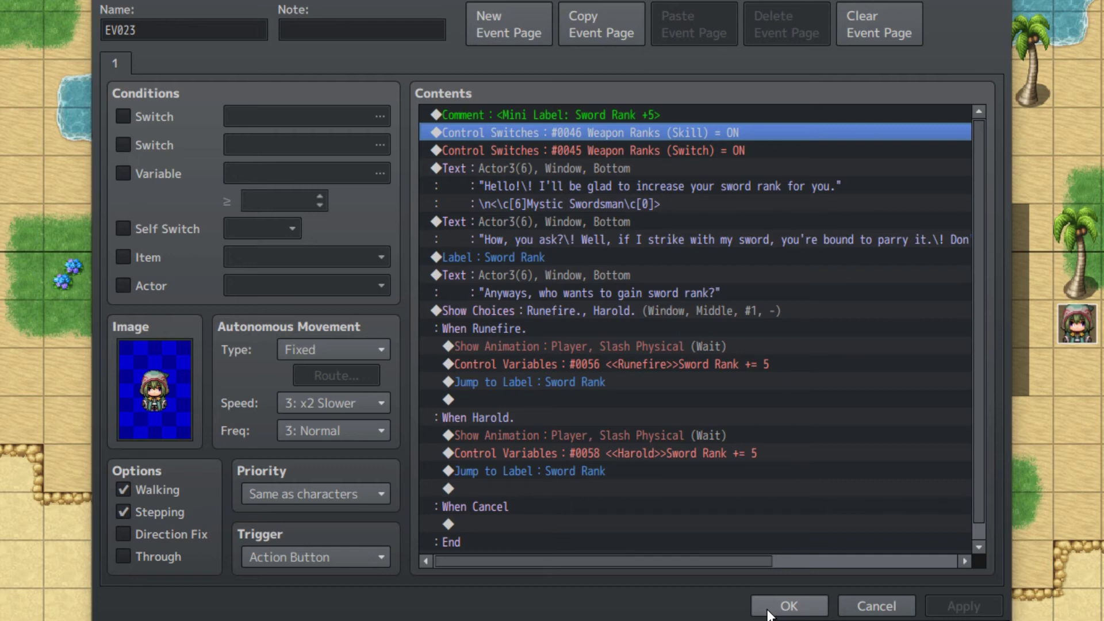
pyautogui.click(768, 608)
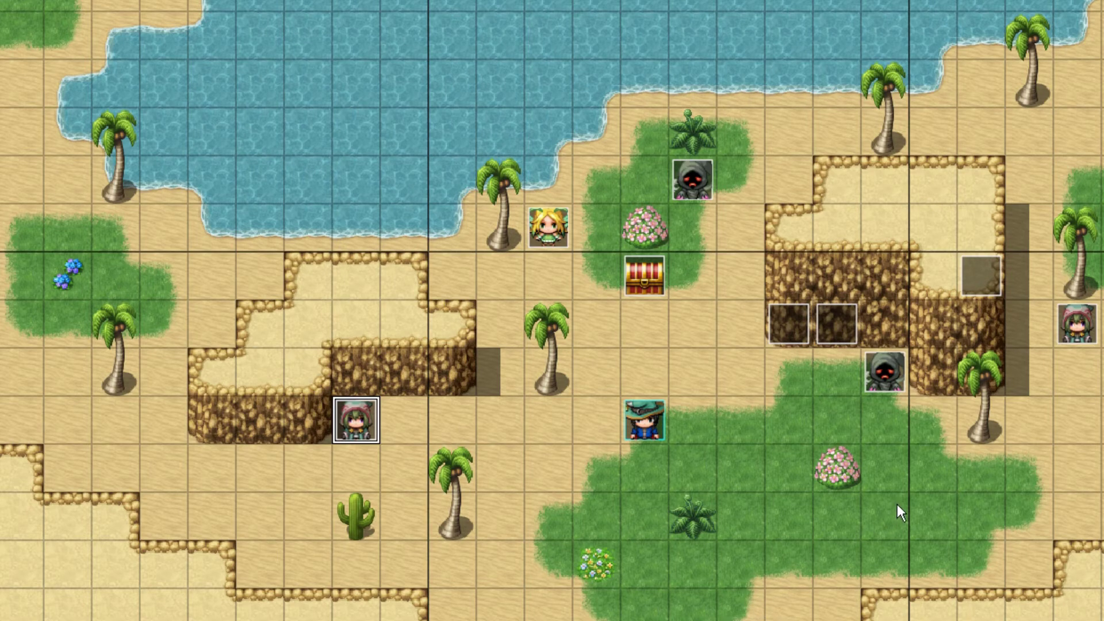
# Open and close the Machete skills info and skill-levelling explanation events
pyautogui.doubleClick(850, 331)
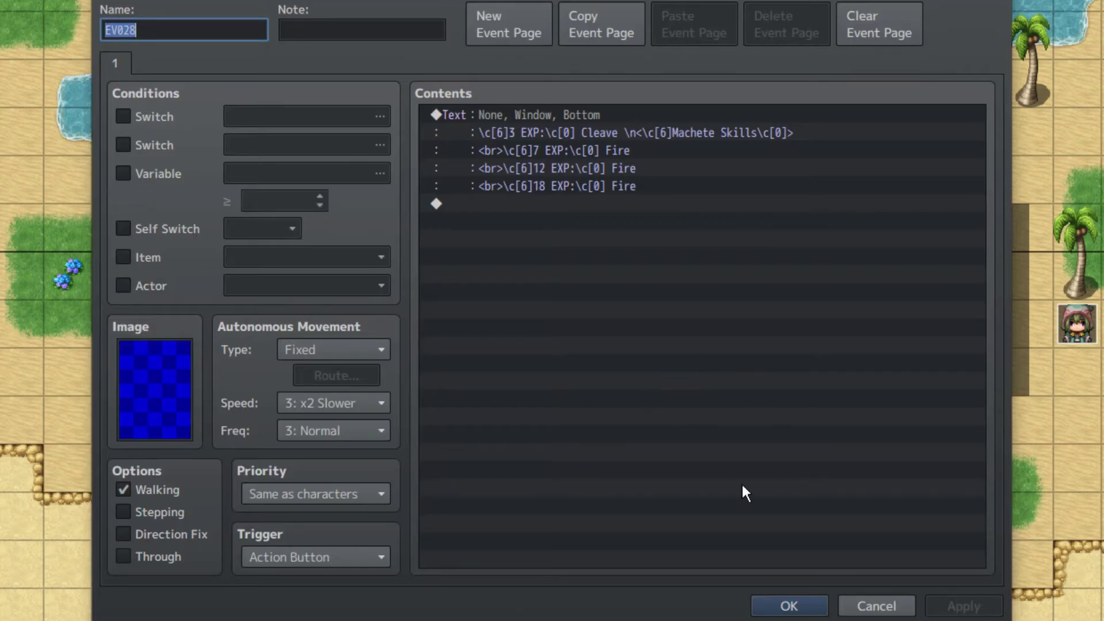
pyautogui.click(790, 604)
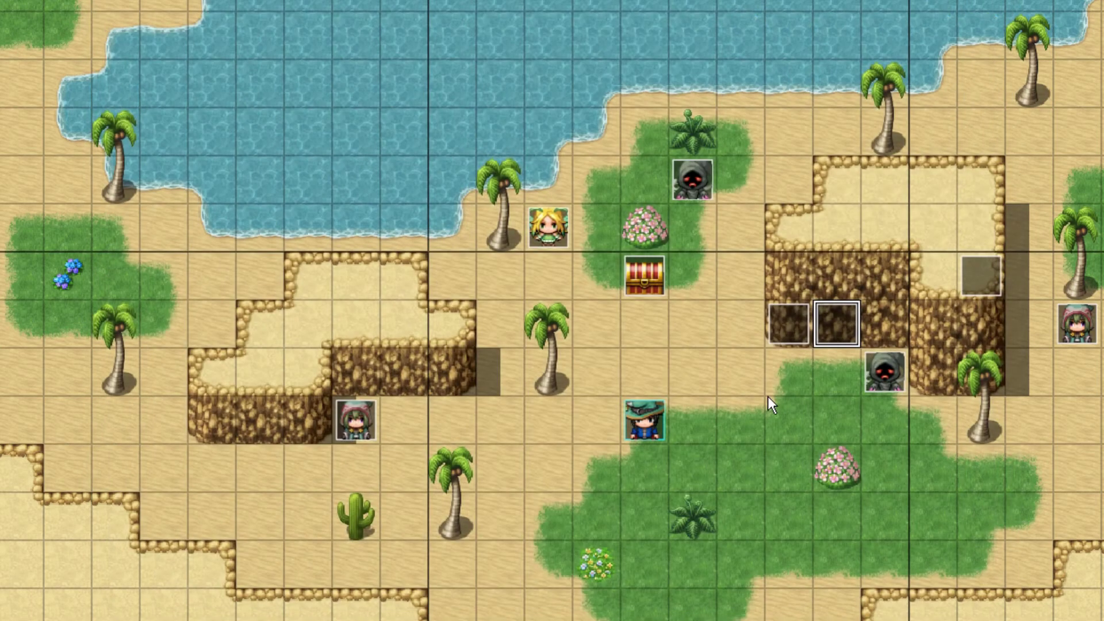
pyautogui.doubleClick(794, 315)
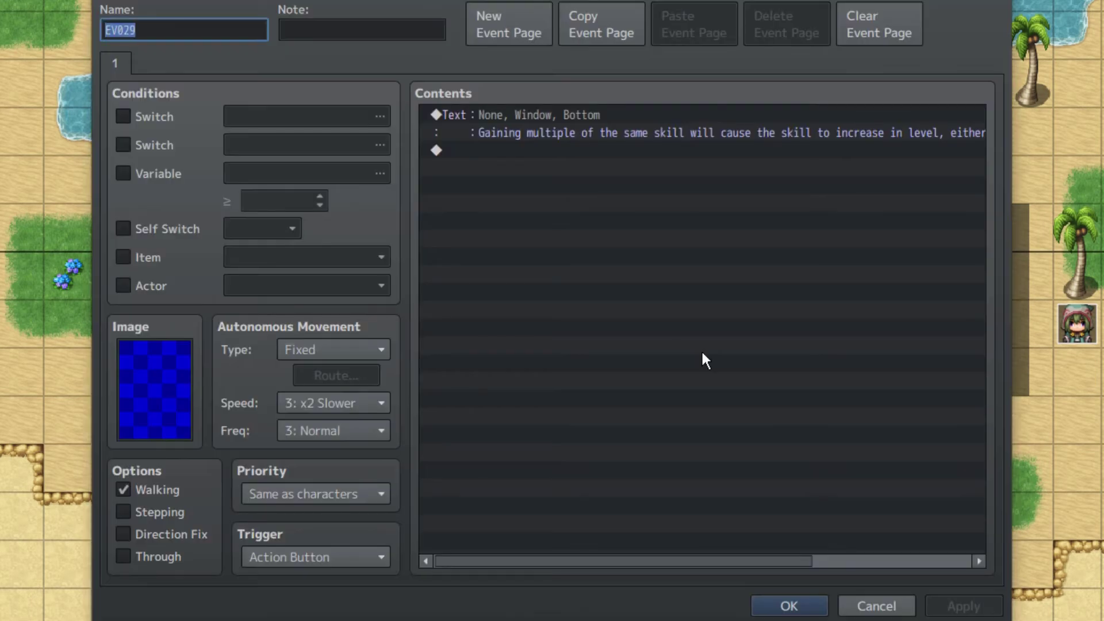
pyautogui.click(788, 607)
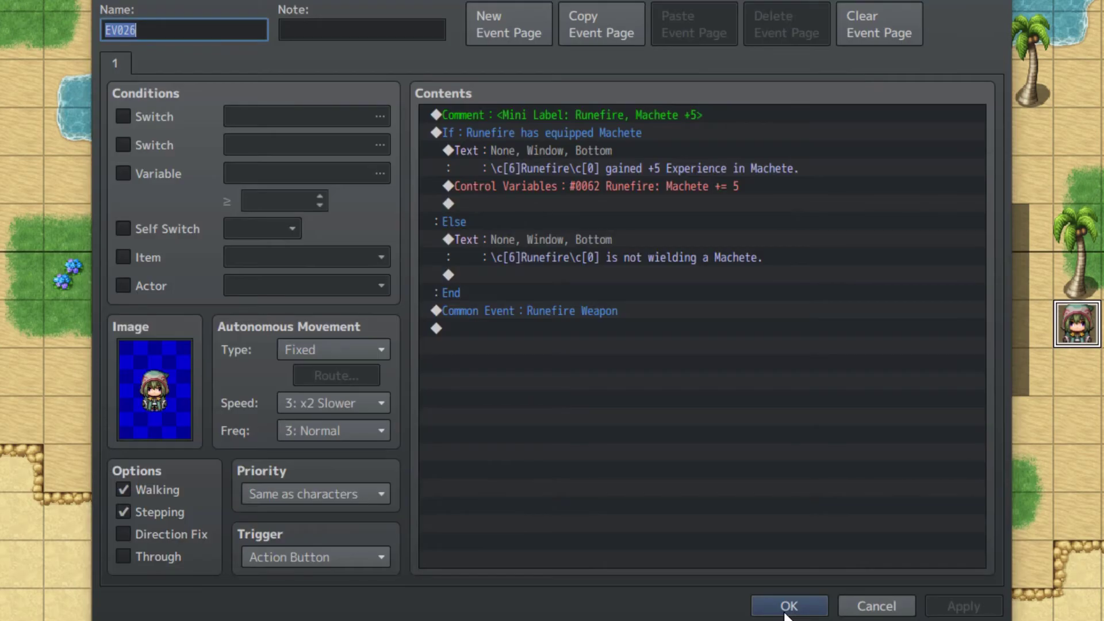
pyautogui.click(815, 605)
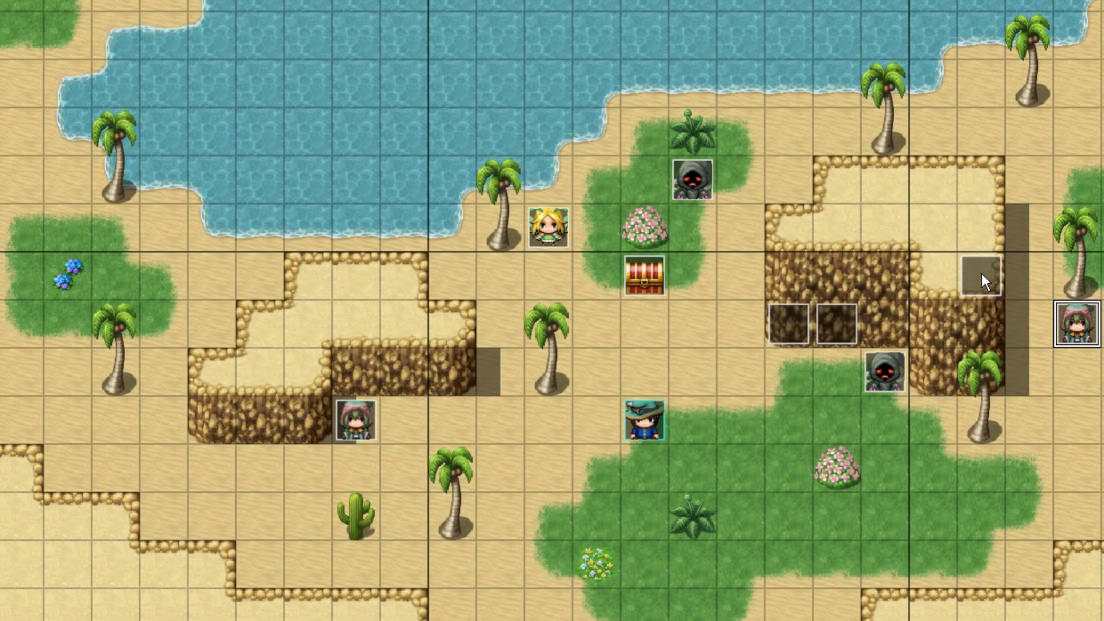
# Review the Machete event's Level = 1, equipped-Machete check, Machete += 5 and Runefire Weapon call
pyautogui.doubleClick(981, 274)
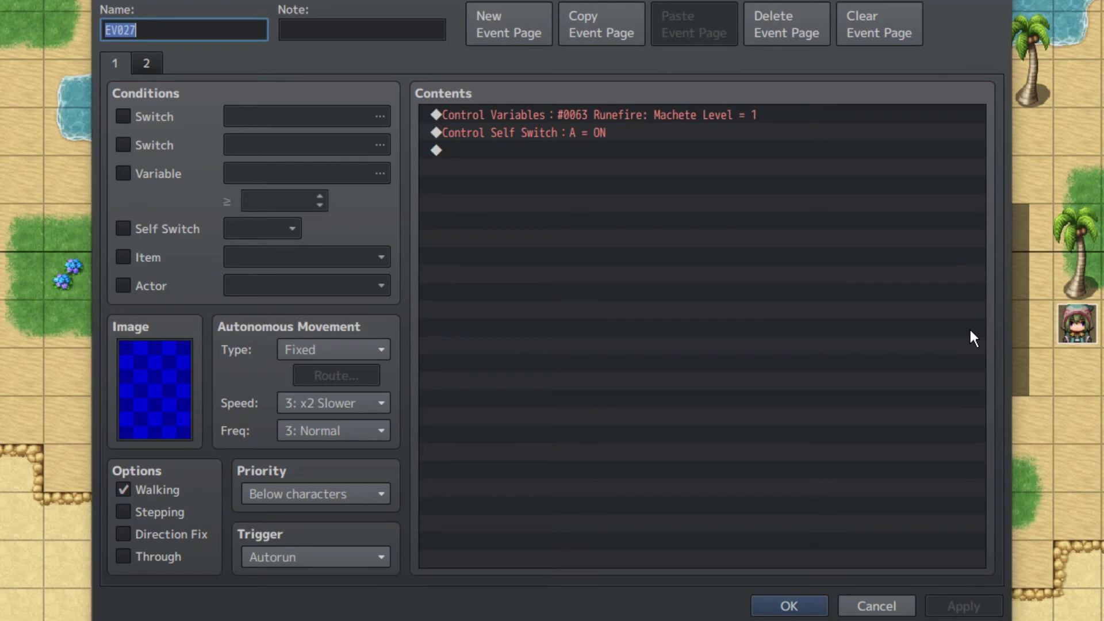
pyautogui.click(776, 115)
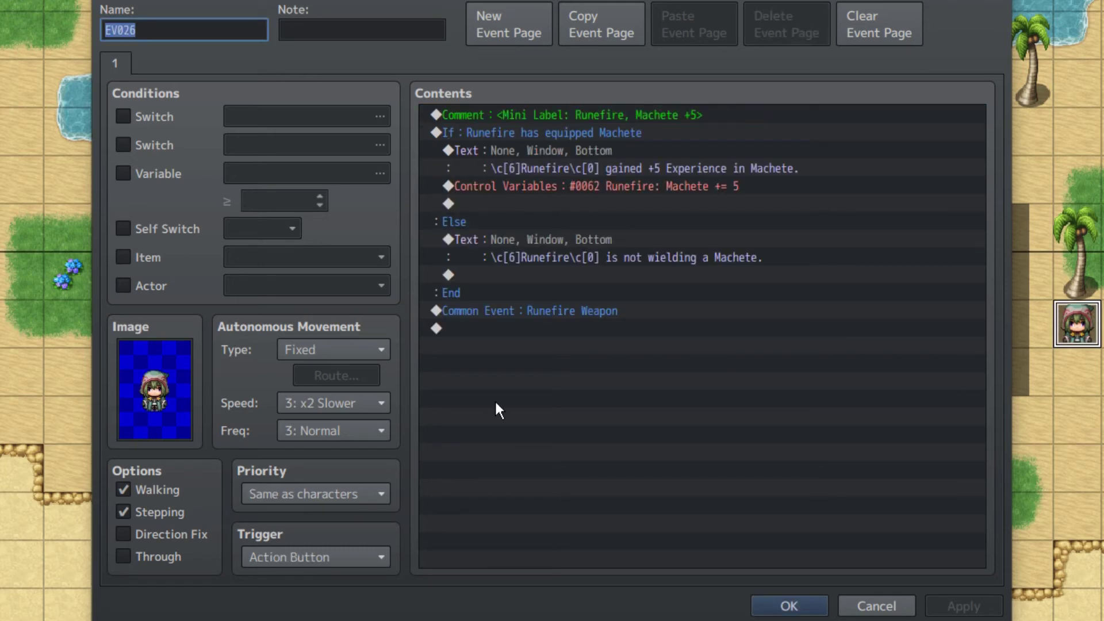
pyautogui.click(595, 134)
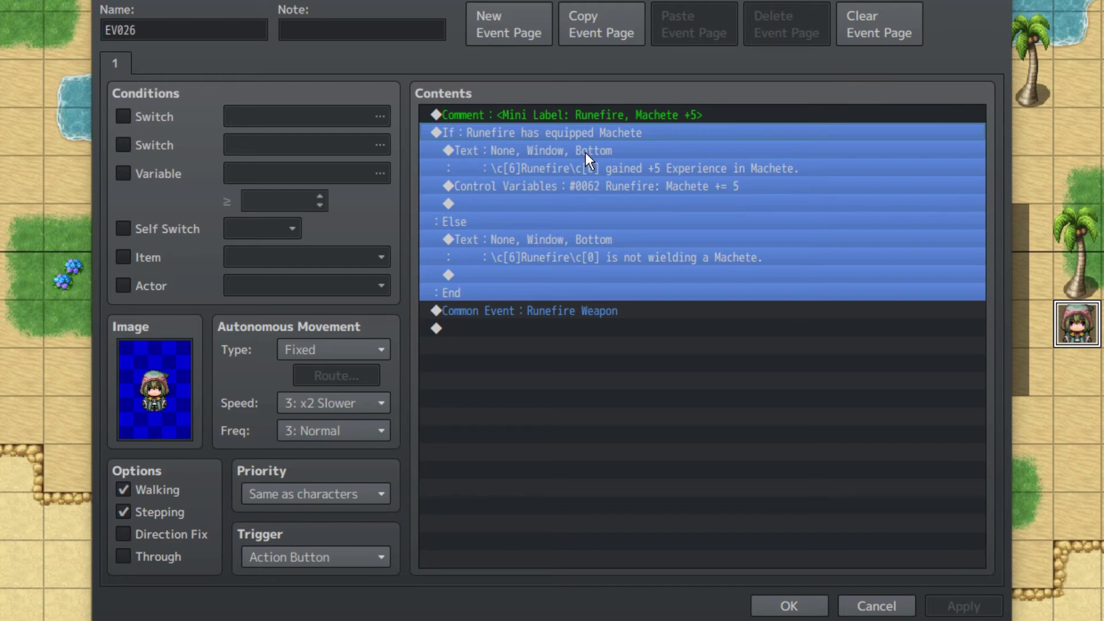
pyautogui.click(548, 203)
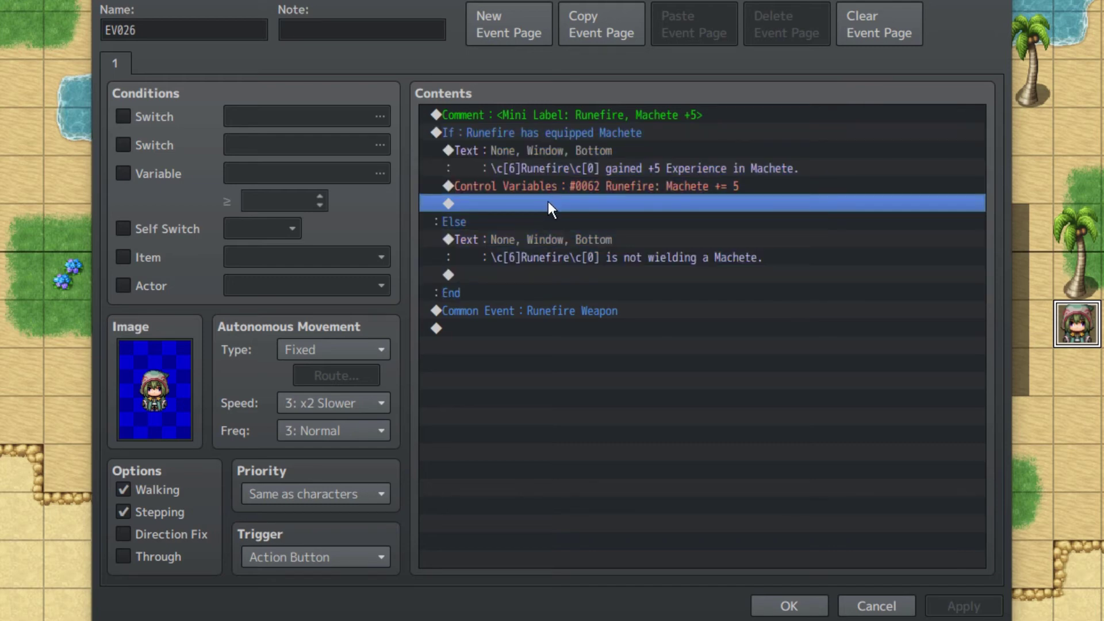
pyautogui.click(580, 156)
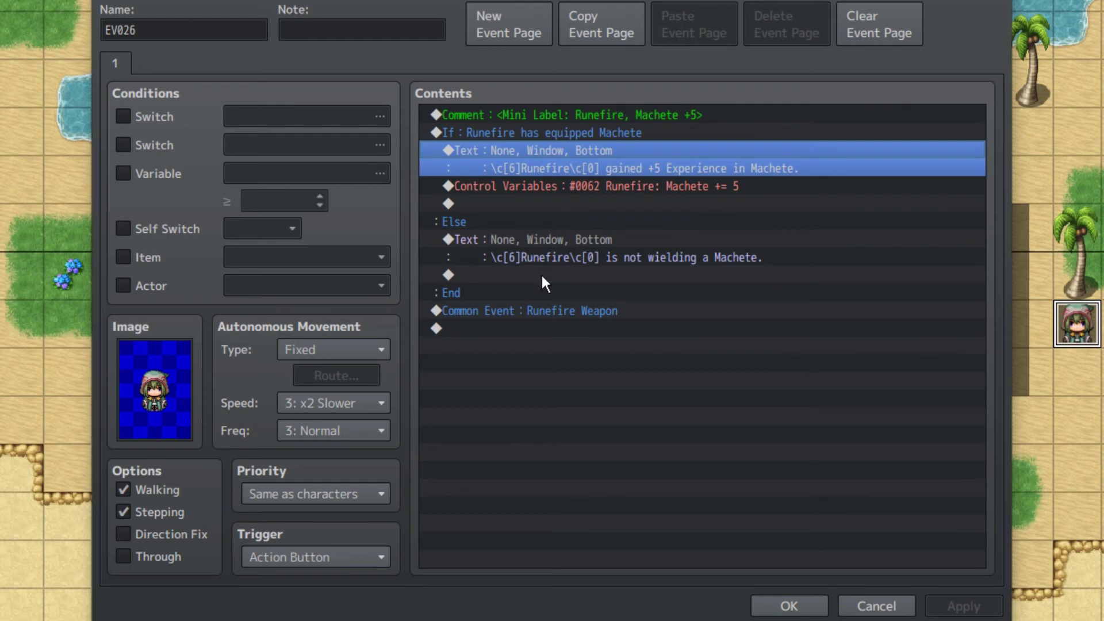
pyautogui.click(692, 184)
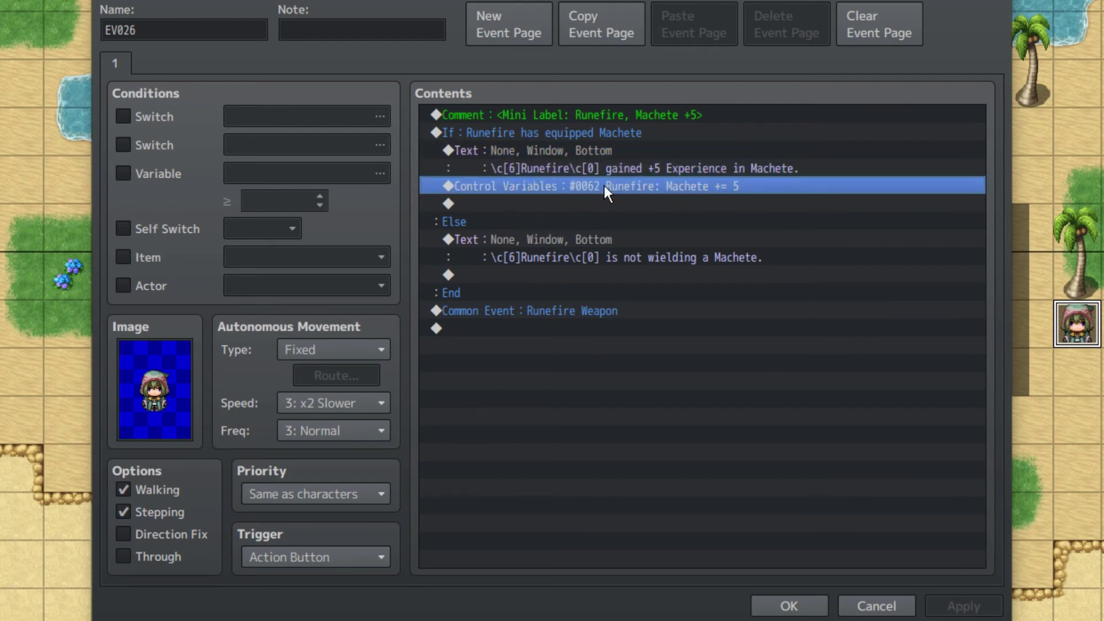
pyautogui.click(540, 311)
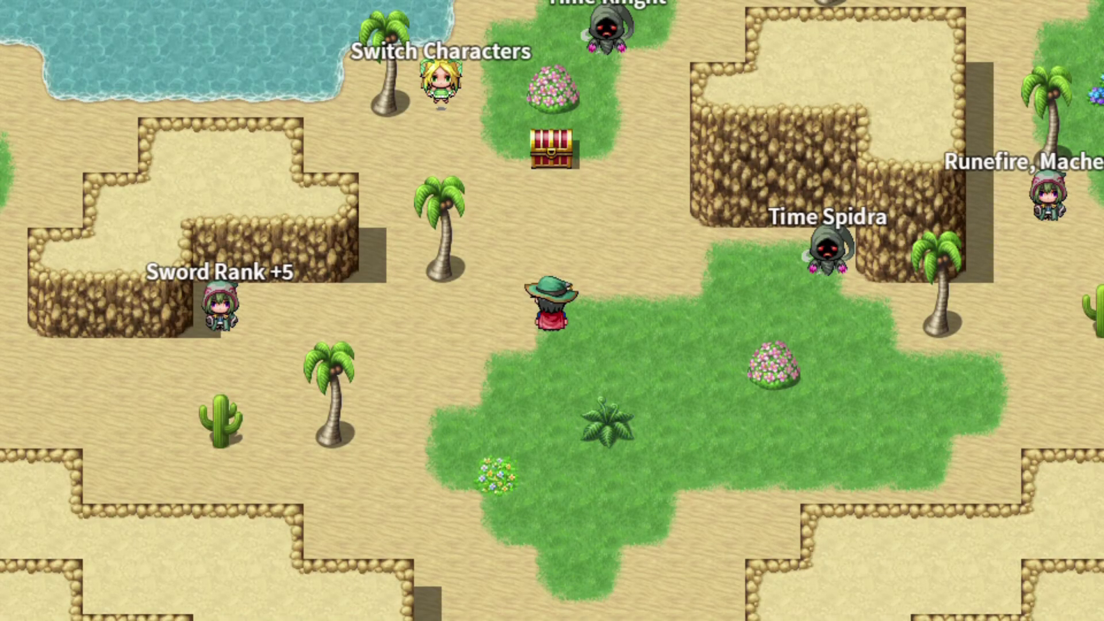
# Walk to the treasure chest and open it to obtain the Machete
pyautogui.click(56, 312)
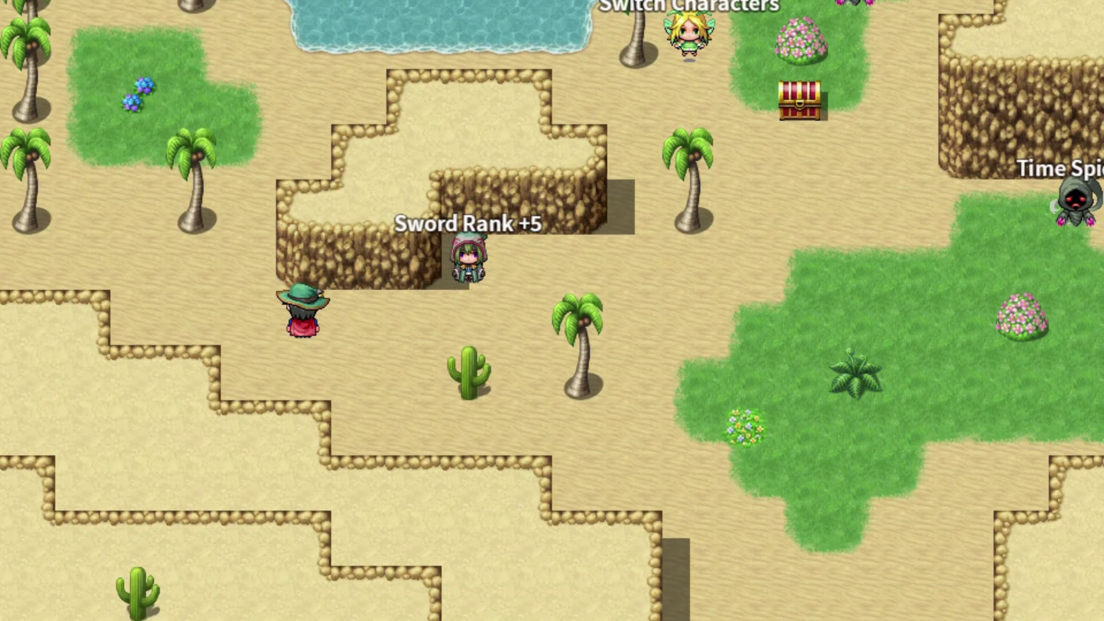
pyautogui.moveTo(690, 262); pyautogui.dragTo(856, 372)
pyautogui.moveTo(766, 373); pyautogui.dragTo(606, 247)
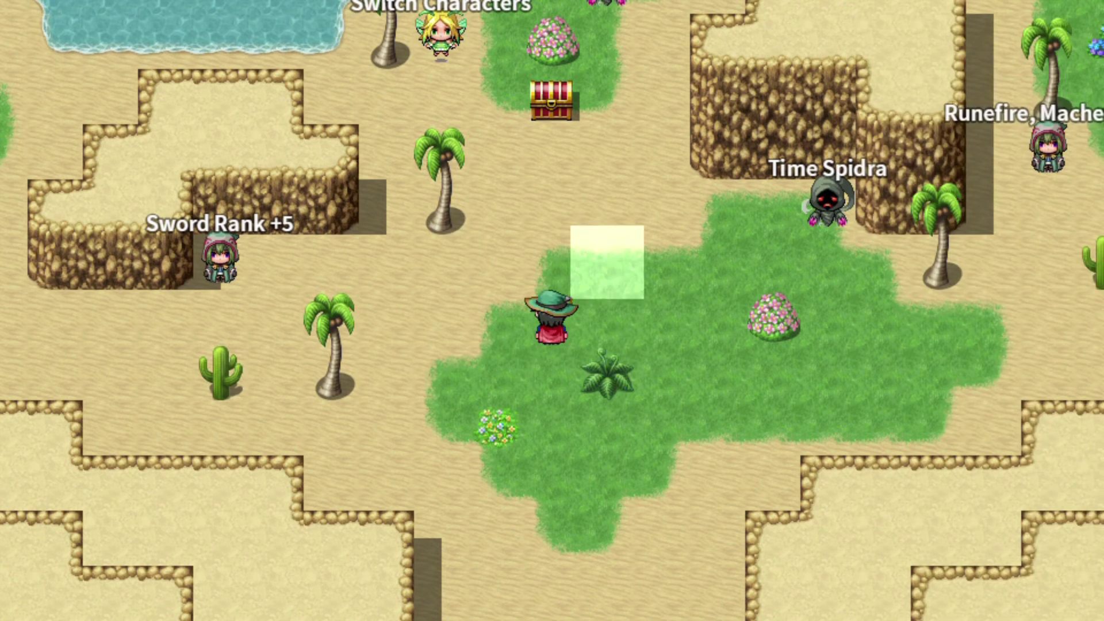
pyautogui.press('Left')
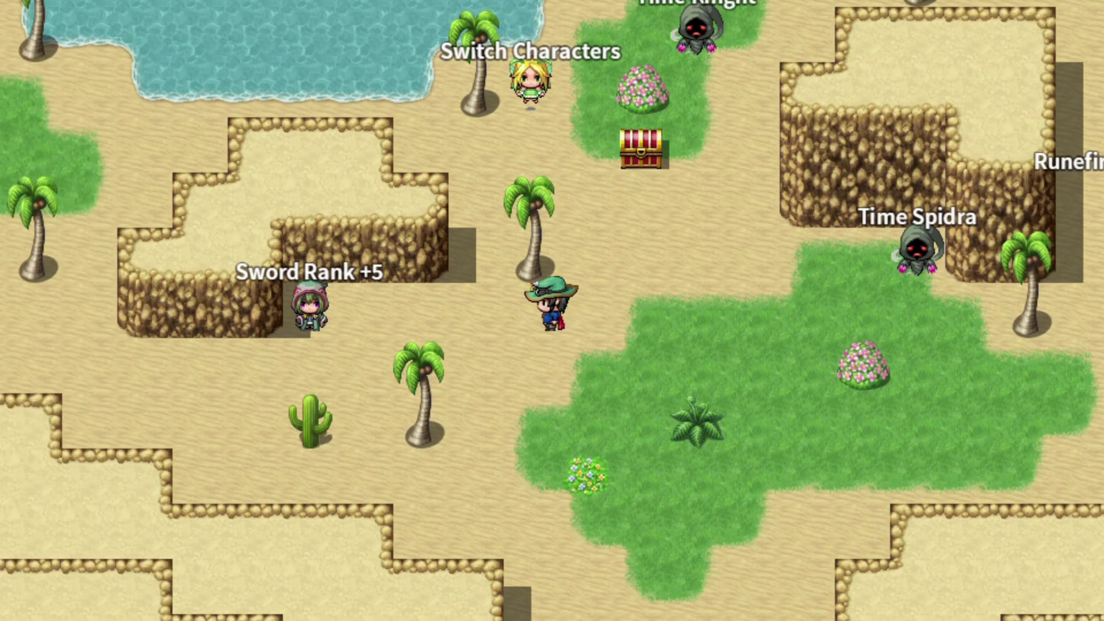
pyautogui.press('Up')
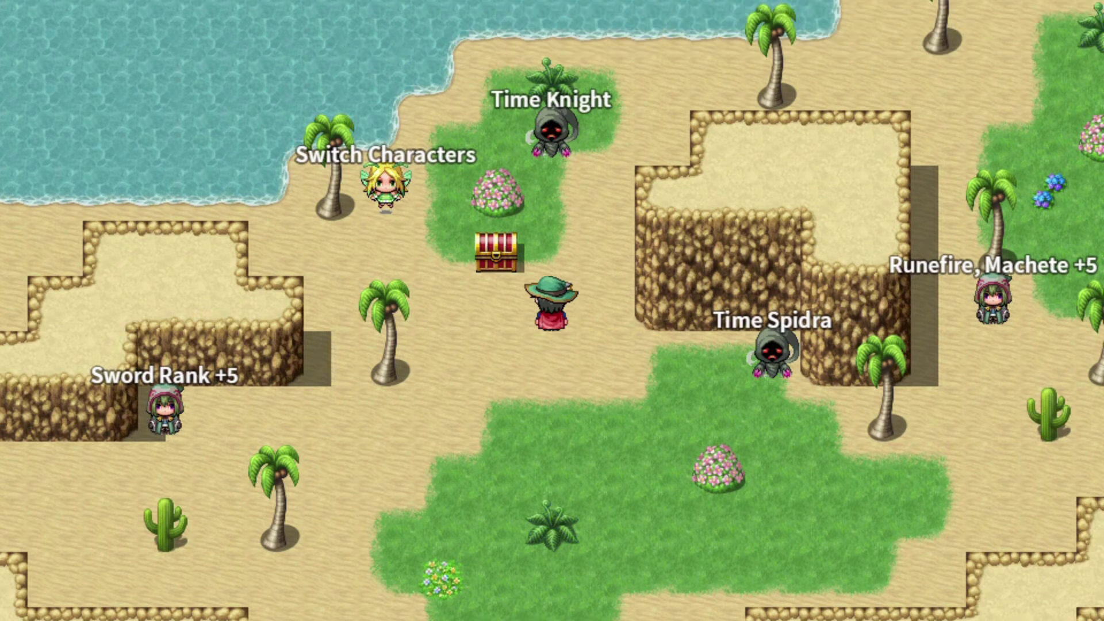
pyautogui.press('Return')
pyautogui.press('Return')
pyautogui.press('Down')
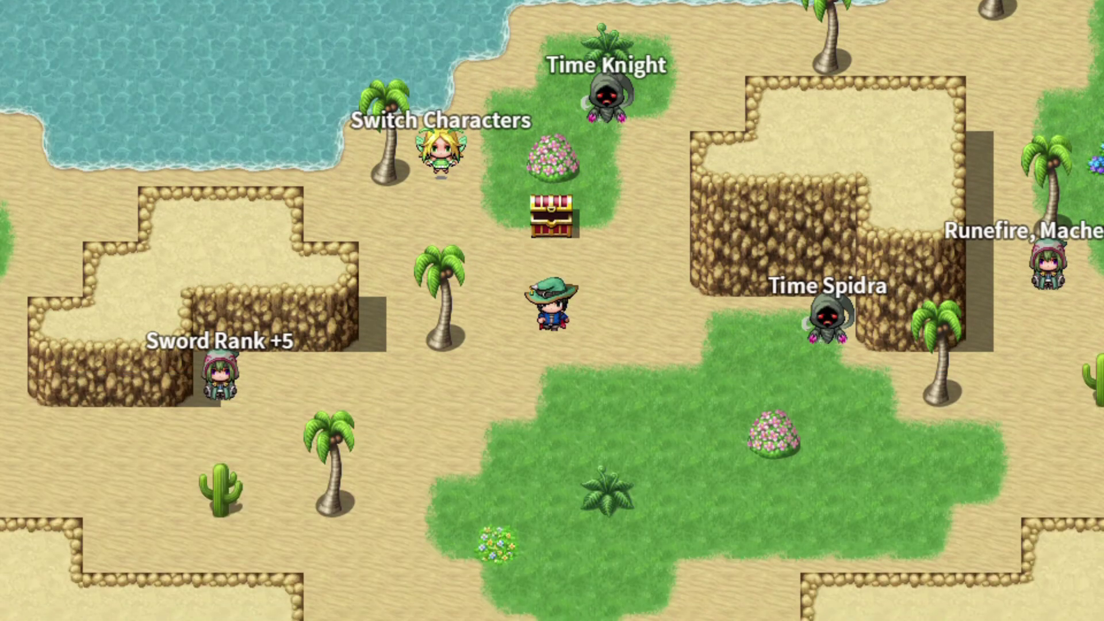
pyautogui.press('Left')
# Talk to the Sword Rank +5 NPC and choose Runefire to gain sword rank
pyautogui.press('Return')
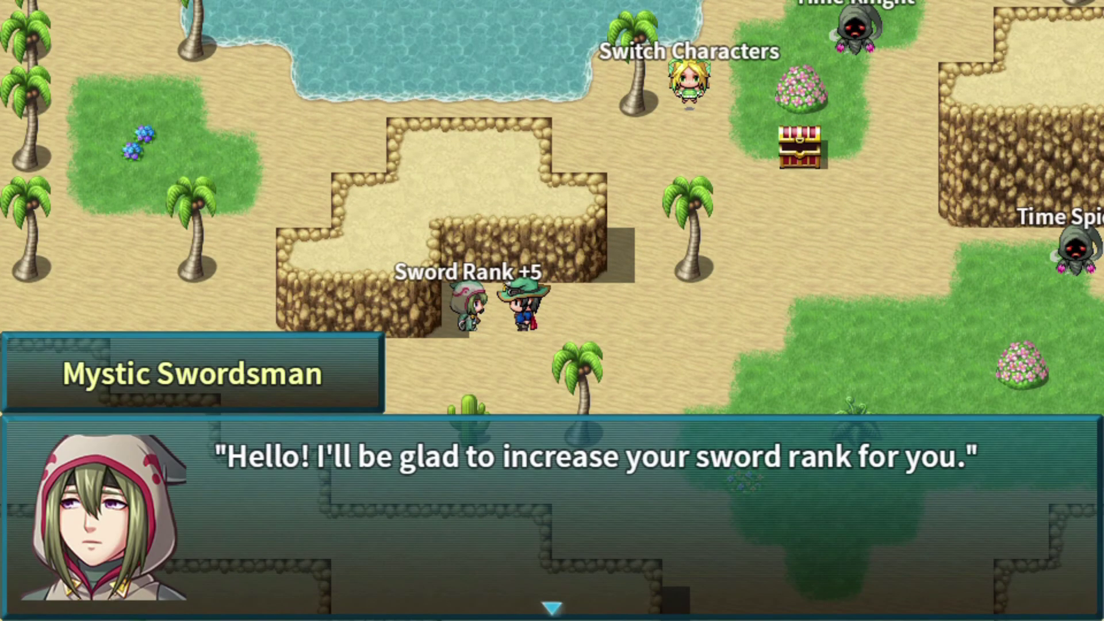
pyautogui.press('Return')
pyautogui.press('Return')
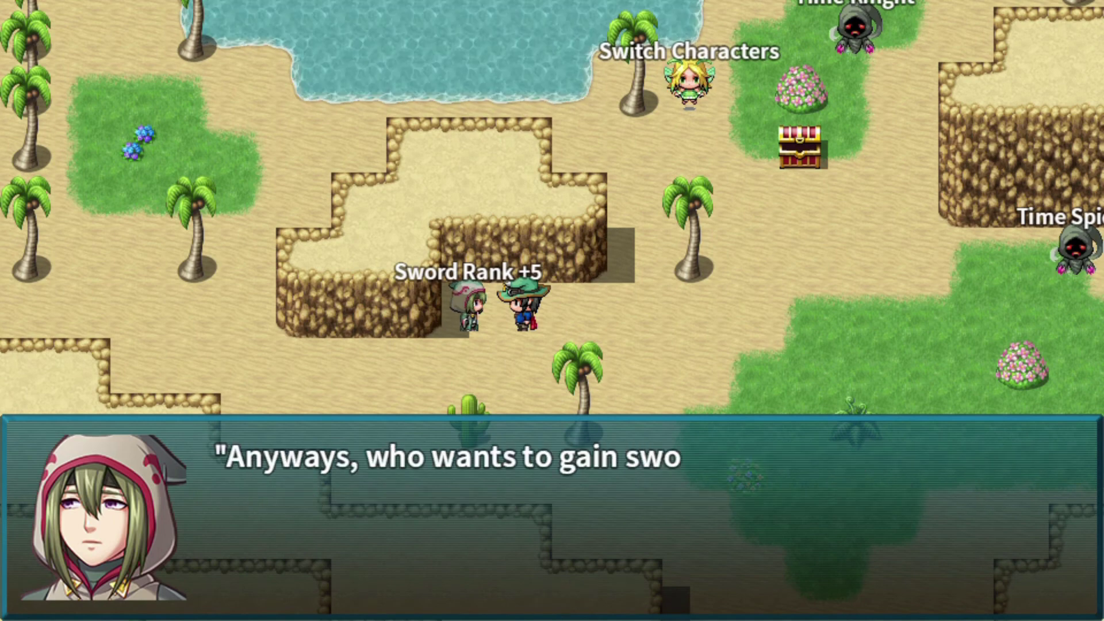
pyautogui.press('Return')
pyautogui.press('Return')
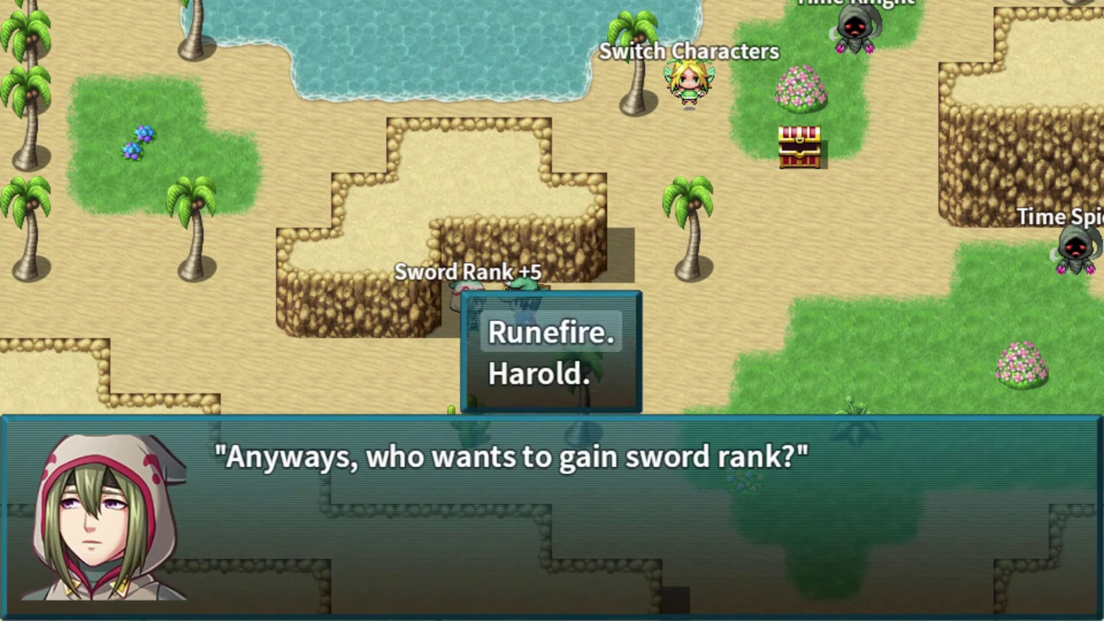
pyautogui.press('Return')
pyautogui.press('Return')
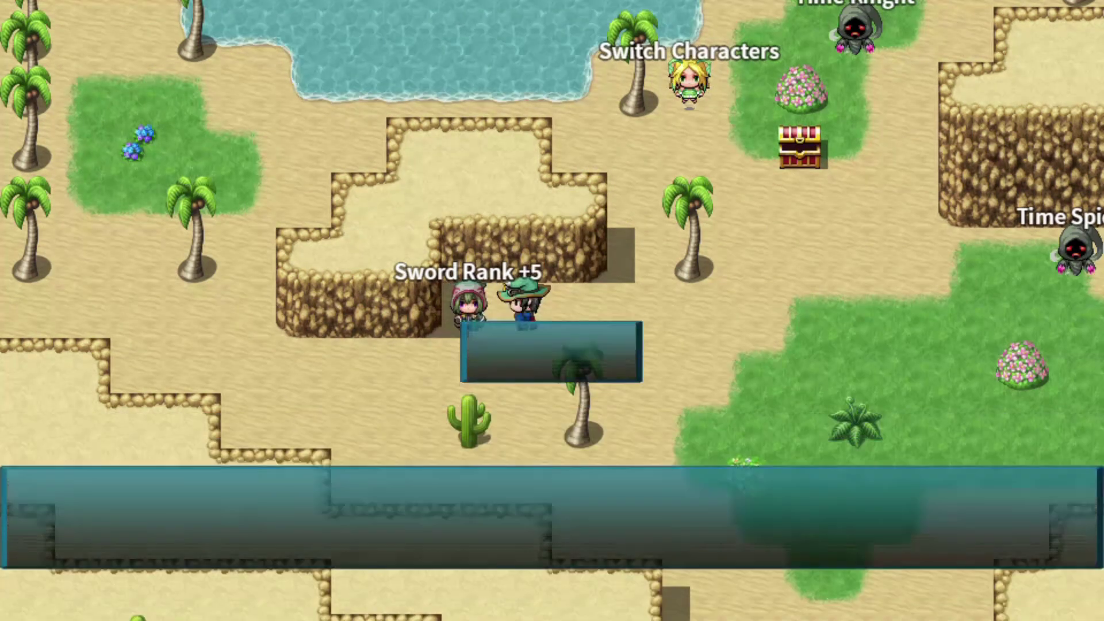
pyautogui.press('Right')
pyautogui.press('Escape')
# Swap Runefire's base weapon from Sword to Machete in the equipment screen and close the menu
pyautogui.press('Escape')
pyautogui.press('Escape')
pyautogui.press('Down')
pyautogui.press('Down')
pyautogui.press('Return')
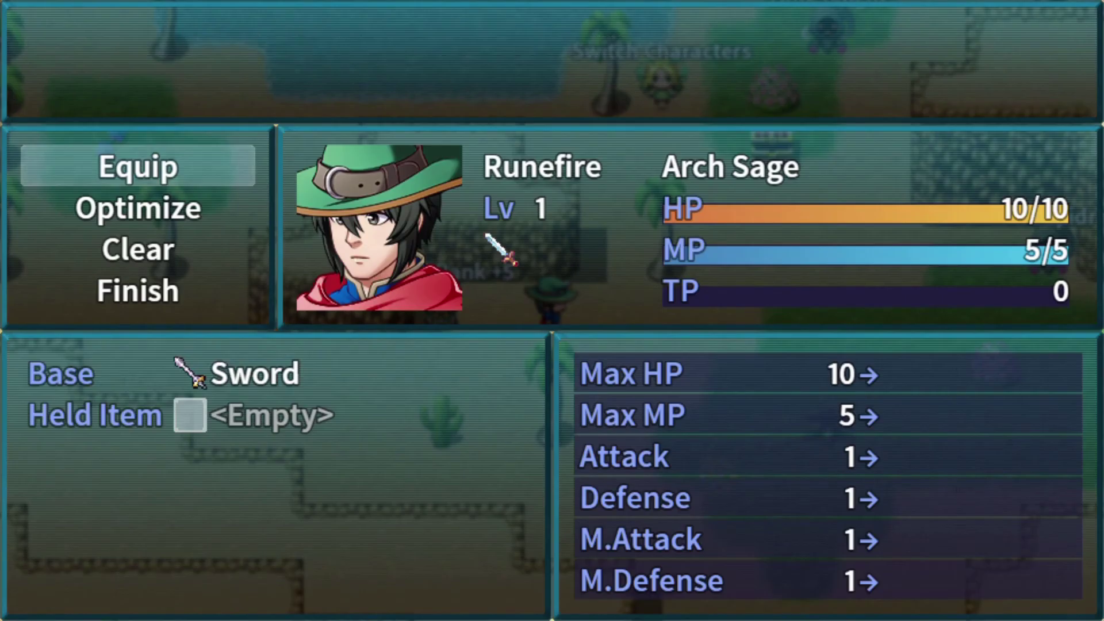
pyautogui.press('Return')
pyautogui.press('Return')
pyautogui.press('Down')
pyautogui.press('Return')
pyautogui.press('Escape')
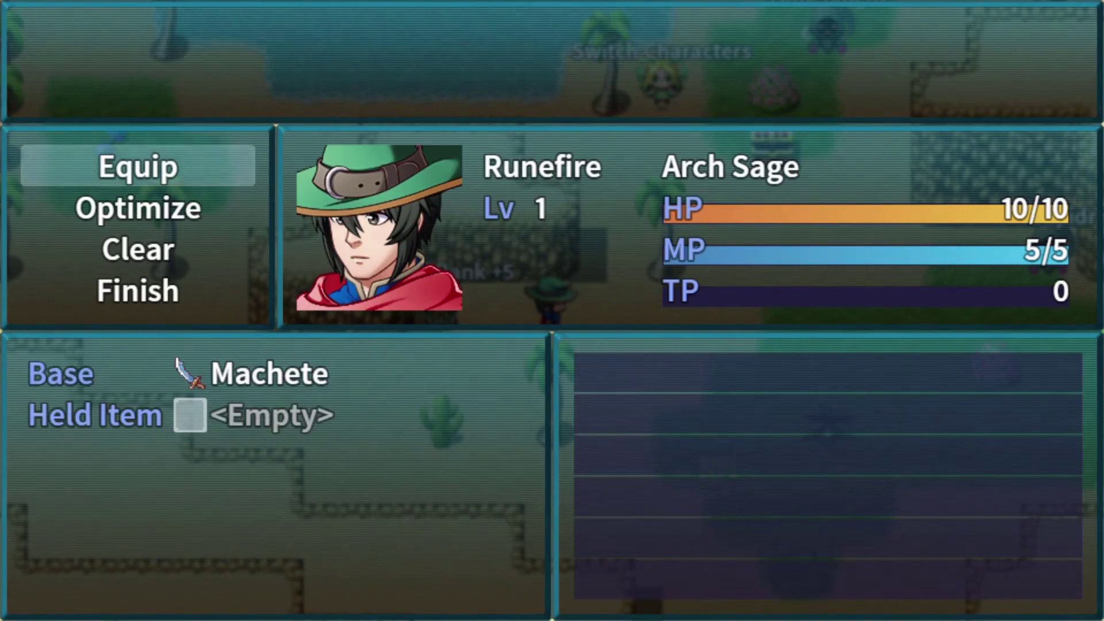
pyautogui.press('Escape')
pyautogui.press('Escape')
pyautogui.press('Right')
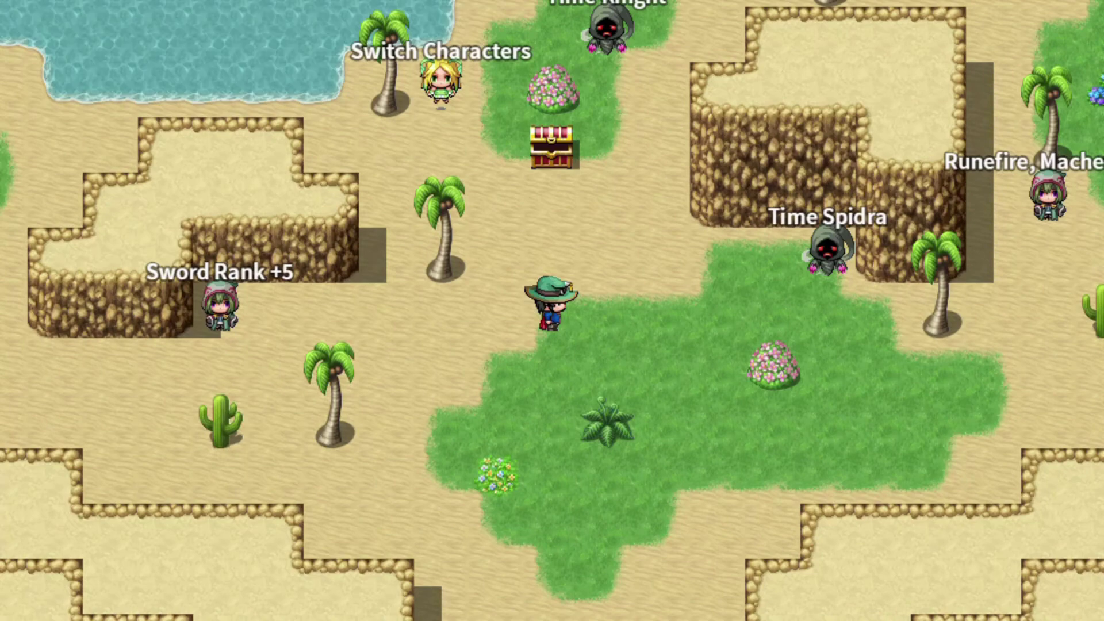
# Read Time Spidra's Machete skills list and merging tip, then walk to the Machete +5 NPC
pyautogui.press('Right')
pyautogui.press('Right')
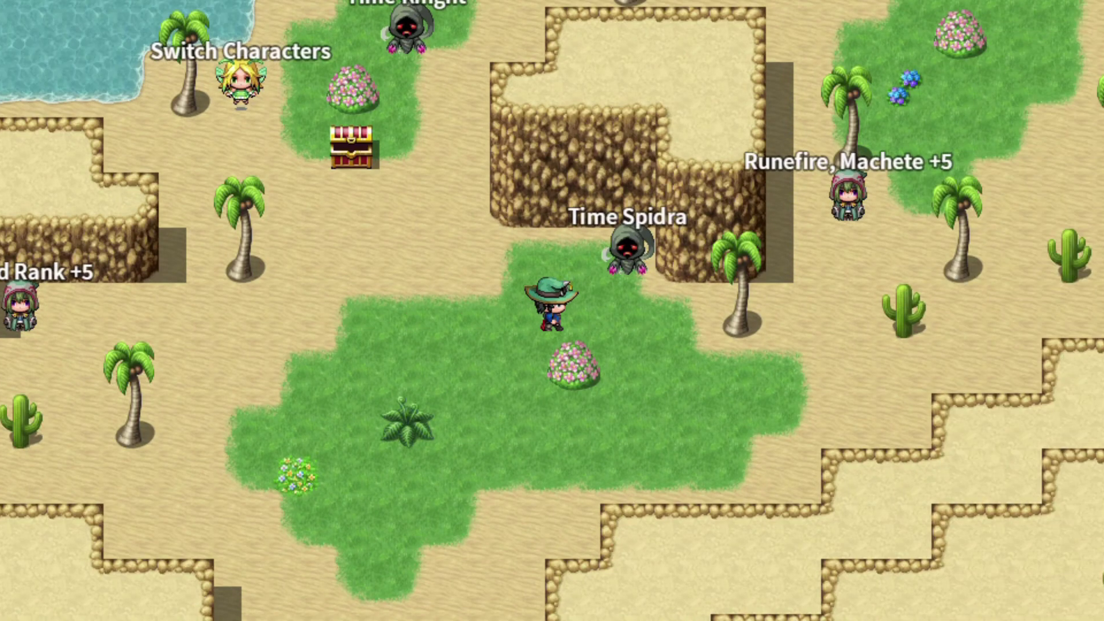
pyautogui.press('Up')
pyautogui.press('Return')
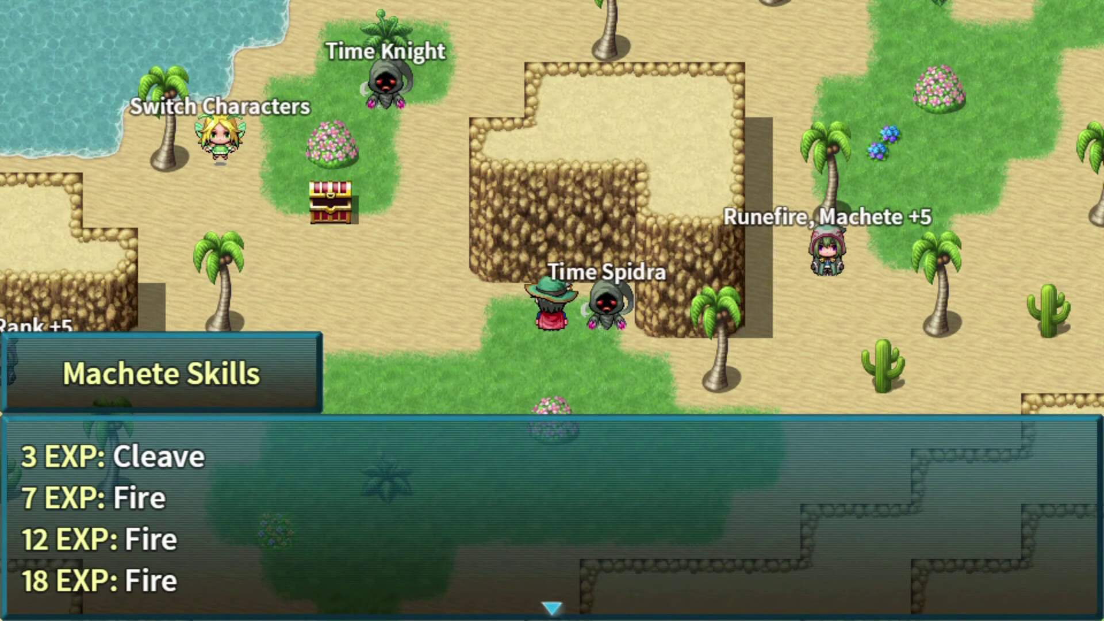
pyautogui.press('Return')
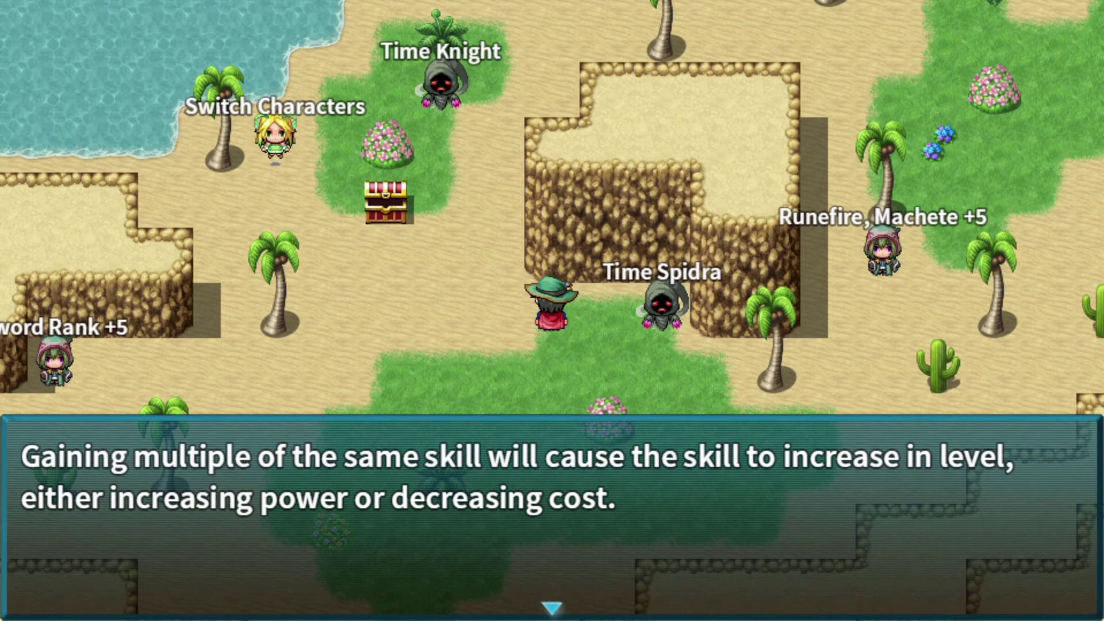
pyautogui.press('Return')
pyautogui.press('Down')
pyautogui.press('Right')
# Talk to the Runefire, Machete +5 NPC to learn Cleave and view it in the skill list
pyautogui.press('Up')
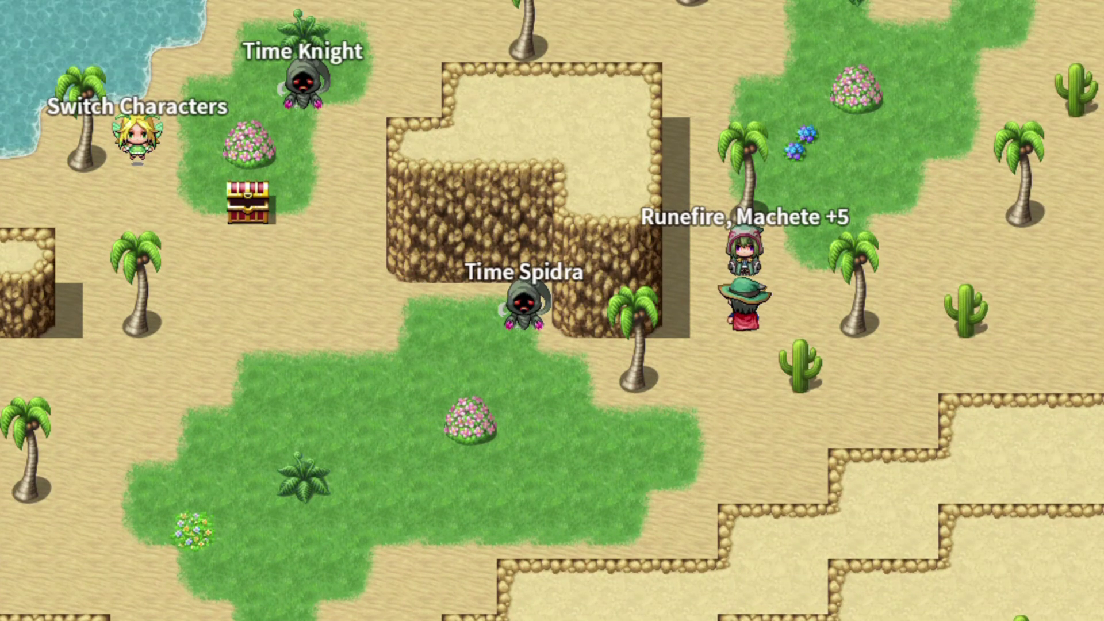
pyautogui.press('Return')
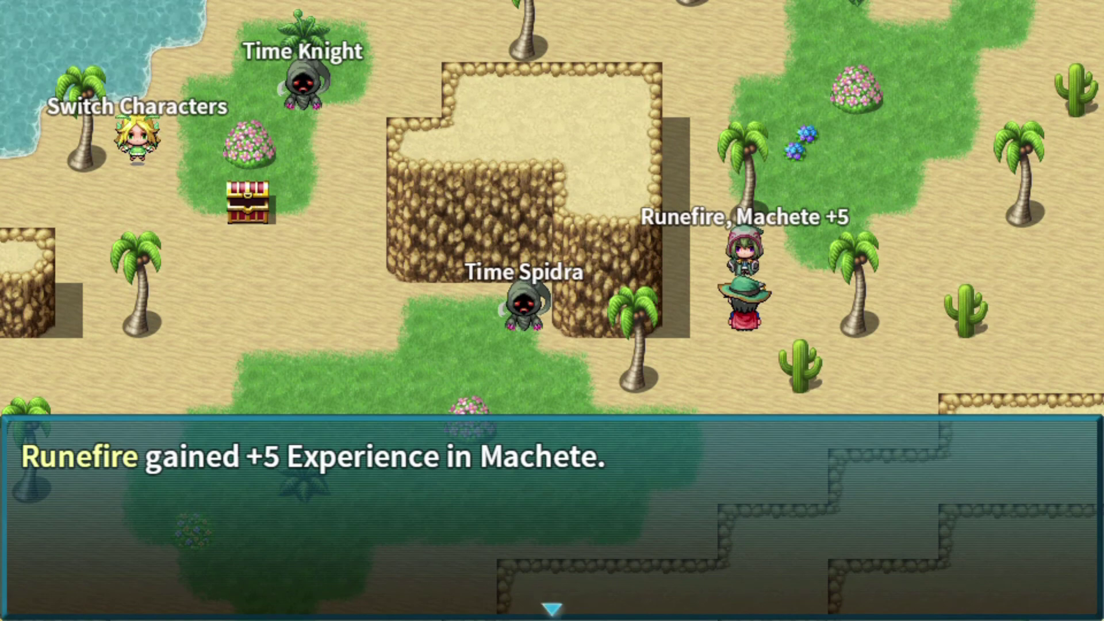
pyautogui.press('Return')
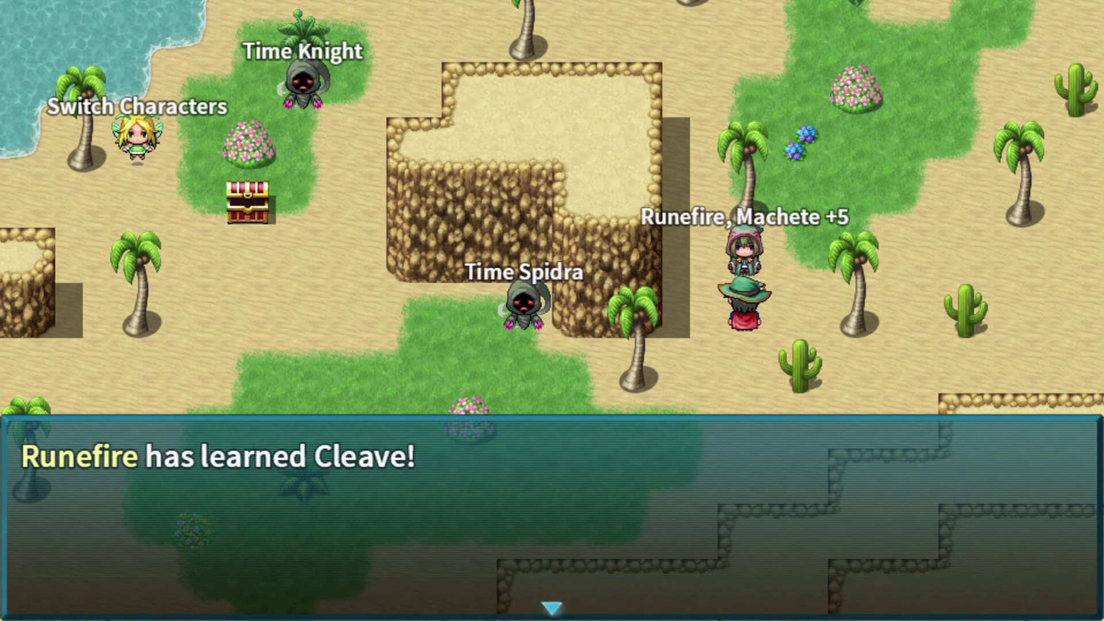
pyautogui.press('Return')
pyautogui.press('Escape')
pyautogui.press('Down')
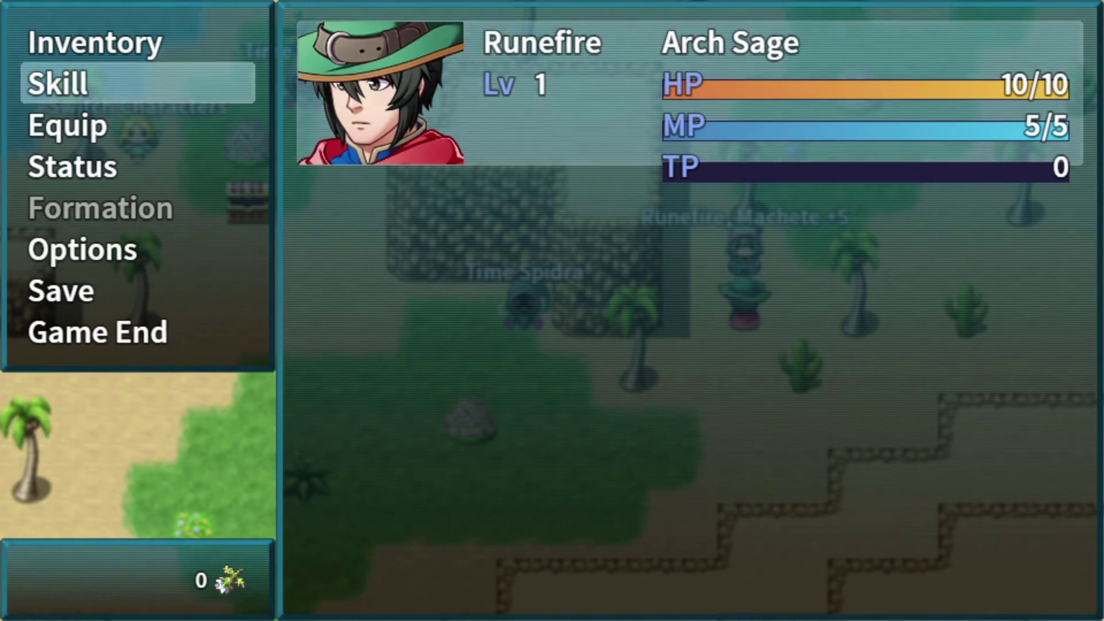
pyautogui.press('Return')
pyautogui.press('Return')
pyautogui.press('Right')
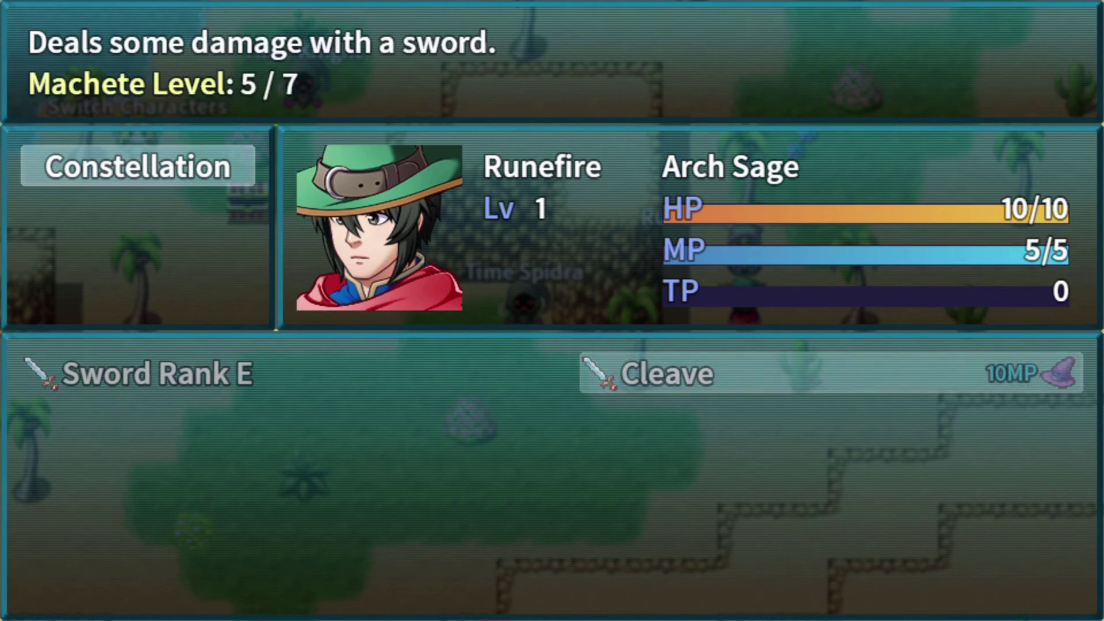
# Talk to the NPC again to learn Fire and compare the Fire and Cleave descriptions
pyautogui.press('Escape')
pyautogui.press('Escape')
pyautogui.press('Escape')
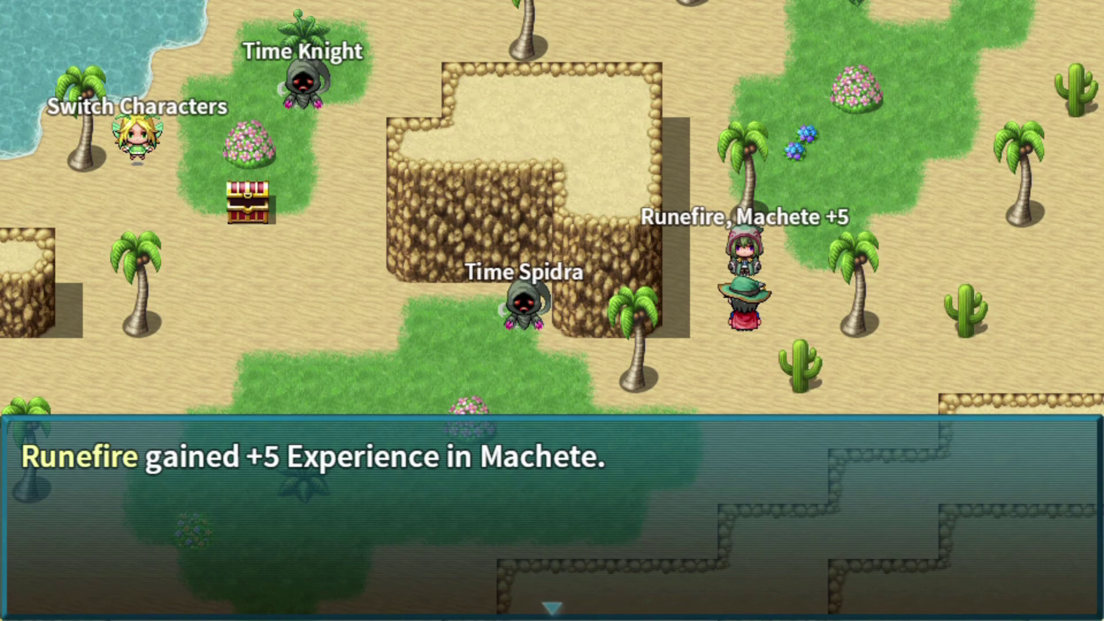
pyautogui.press('Return')
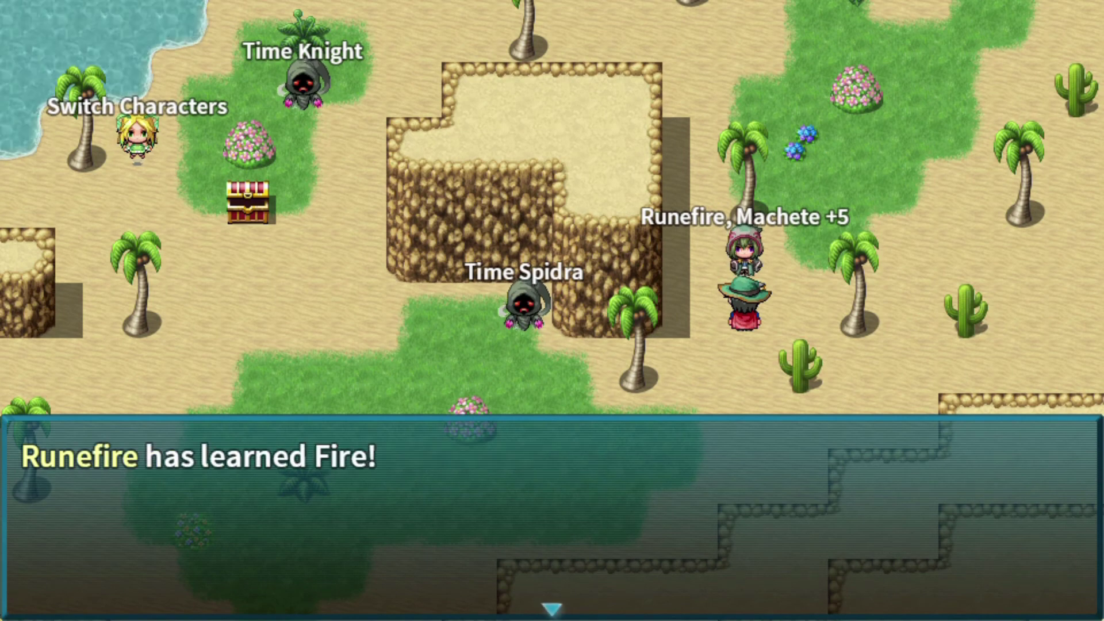
pyautogui.press('Return')
pyautogui.press('Escape')
pyautogui.press('Down')
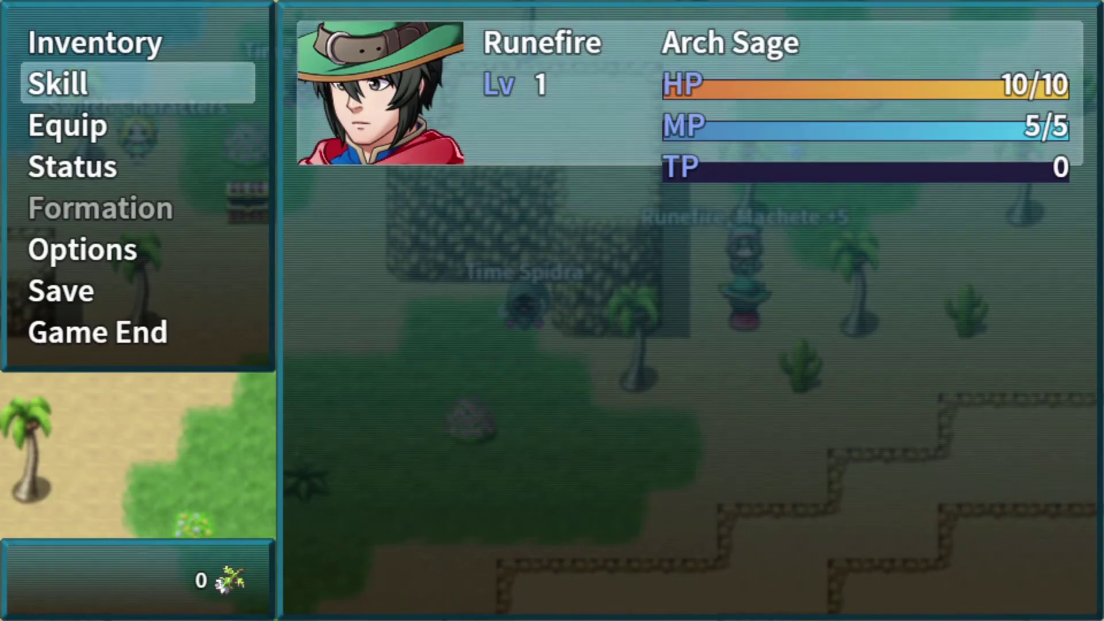
pyautogui.press('Return')
pyautogui.press('Down')
pyautogui.press('Left')
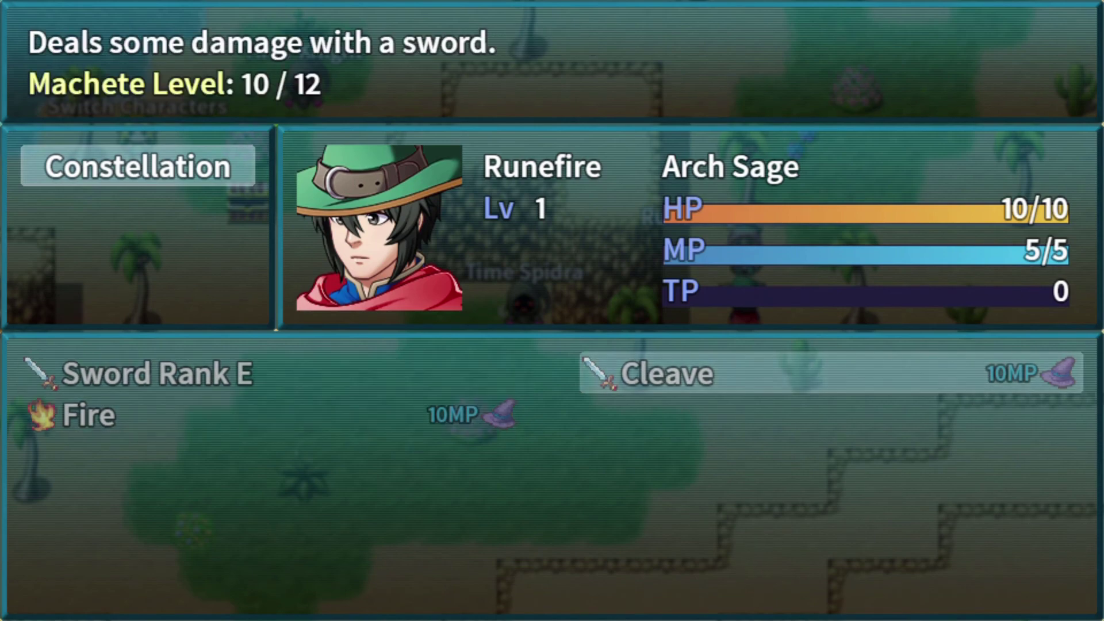
pyautogui.press('Right')
pyautogui.press('Up')
pyautogui.press('Escape')
# Gain more Machete experience to upgrade Fire to Fire+1 and check it in the skill list
pyautogui.press('Escape')
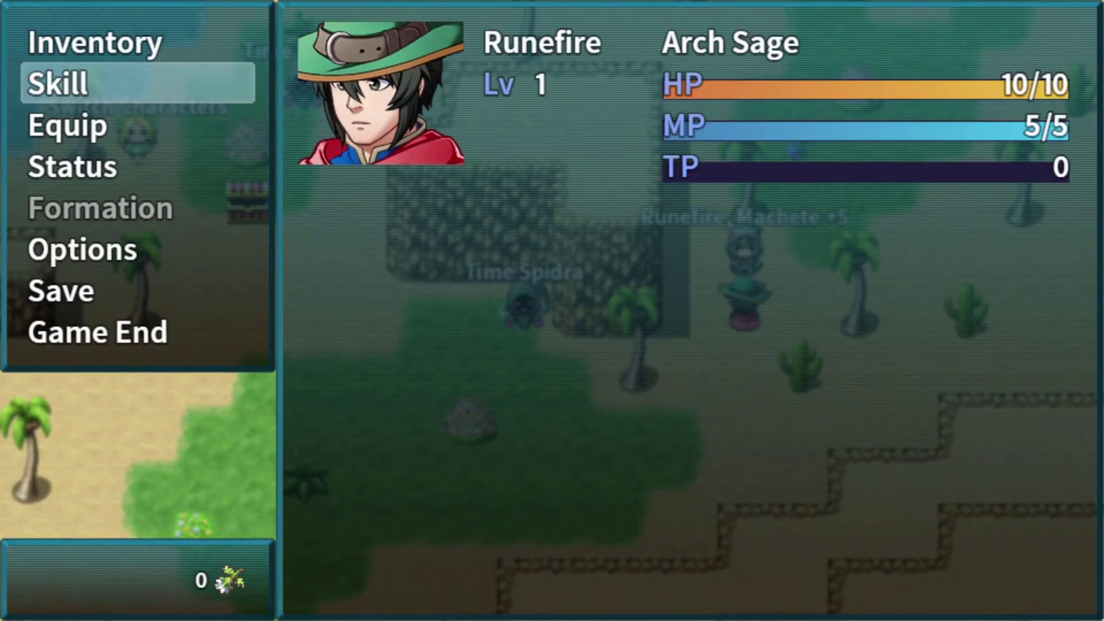
pyautogui.press('Escape')
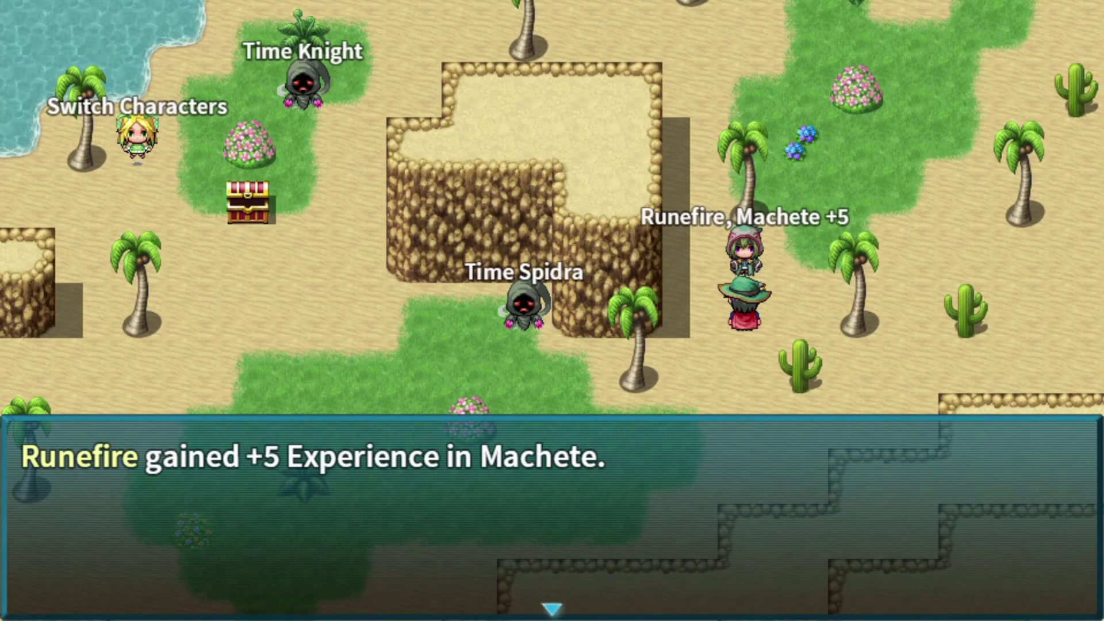
pyautogui.press('Return')
pyautogui.press('Return')
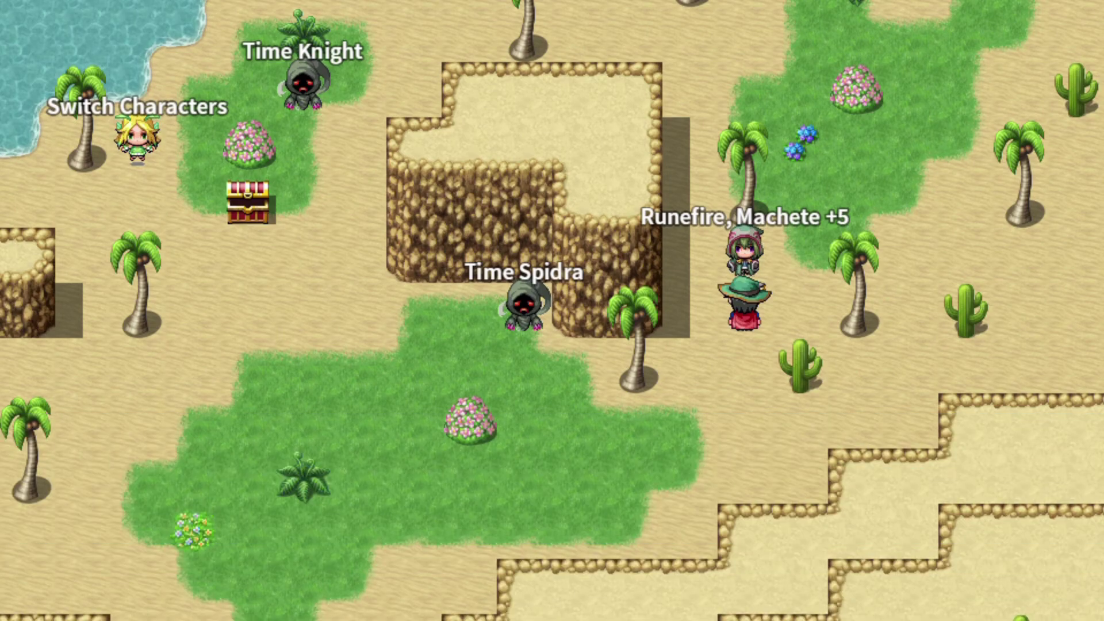
pyautogui.press('Escape')
pyautogui.press('Return')
pyautogui.press('Return')
pyautogui.press('Down')
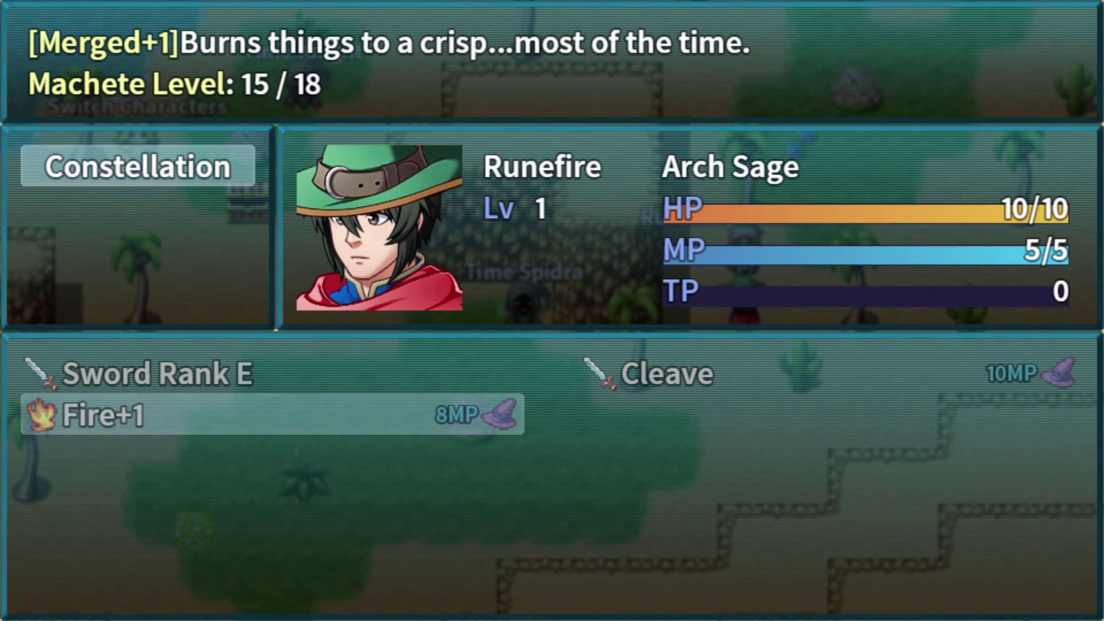
# Talk to the NPC again to upgrade to Fire+2 and view its 6 MP description
pyautogui.press('Escape')
pyautogui.press('Escape')
pyautogui.press('Escape')
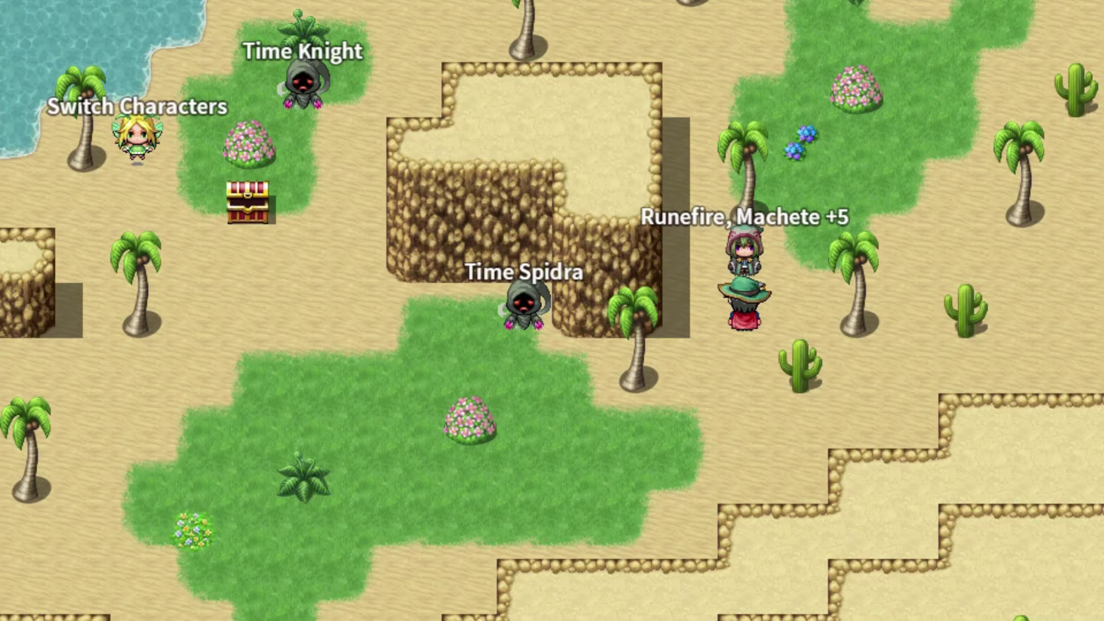
pyautogui.press('Return')
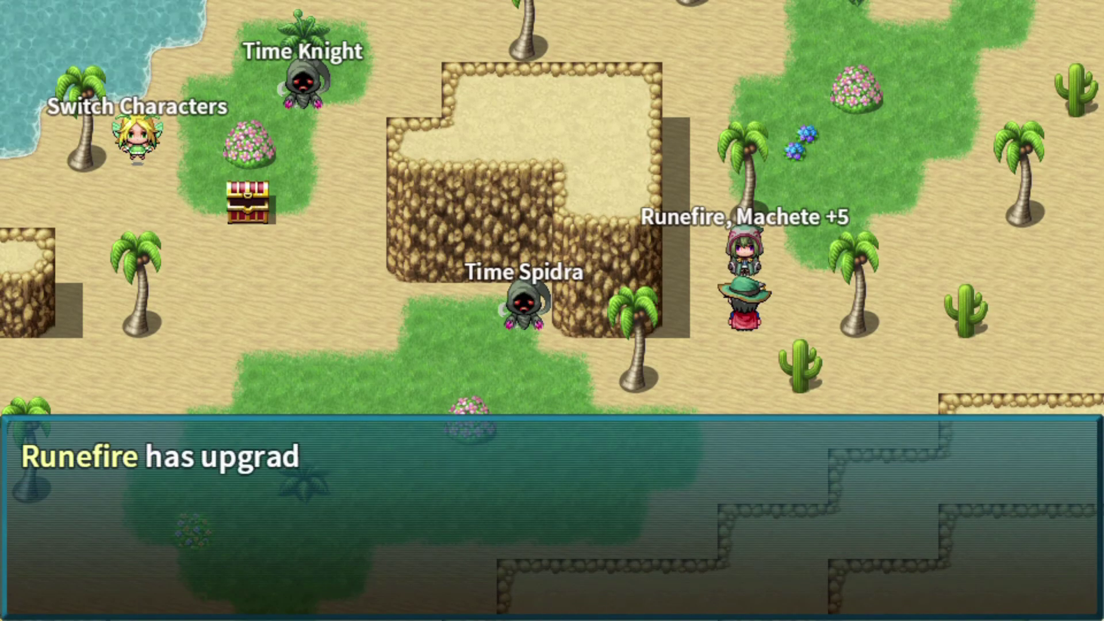
pyautogui.press('Return')
pyautogui.press('Escape')
pyautogui.press('Down')
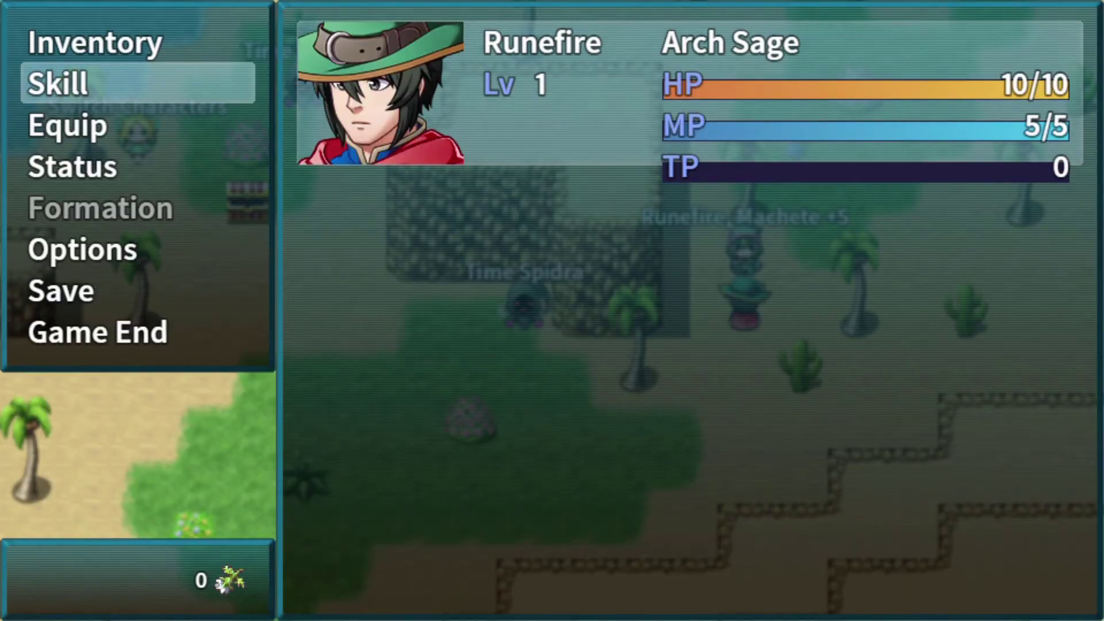
pyautogui.press('Return')
pyautogui.press('Return')
pyautogui.press('Down')
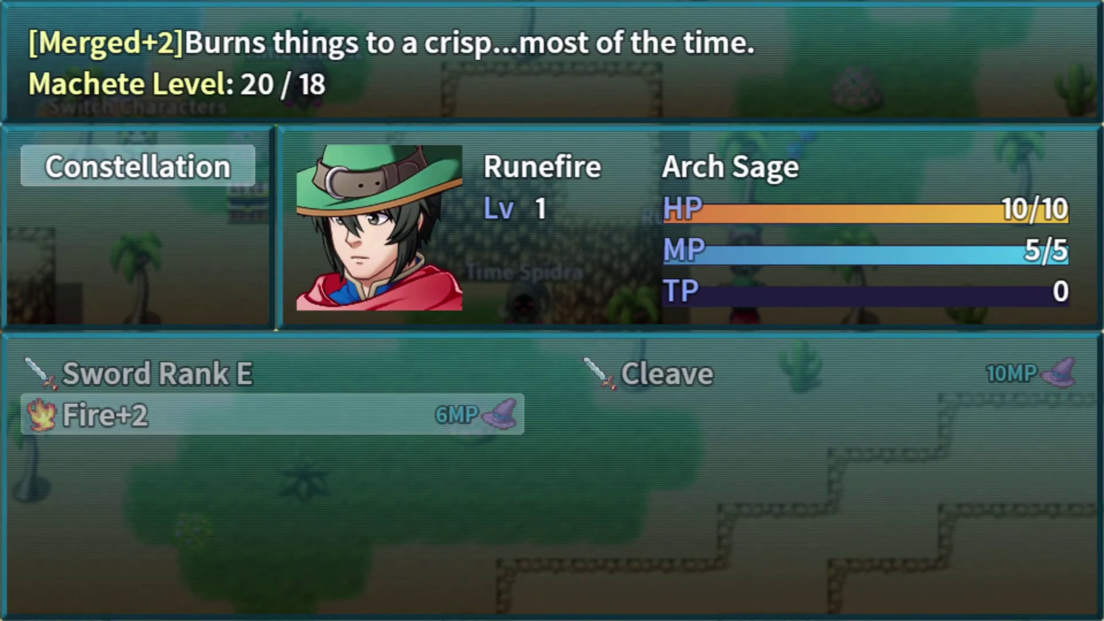